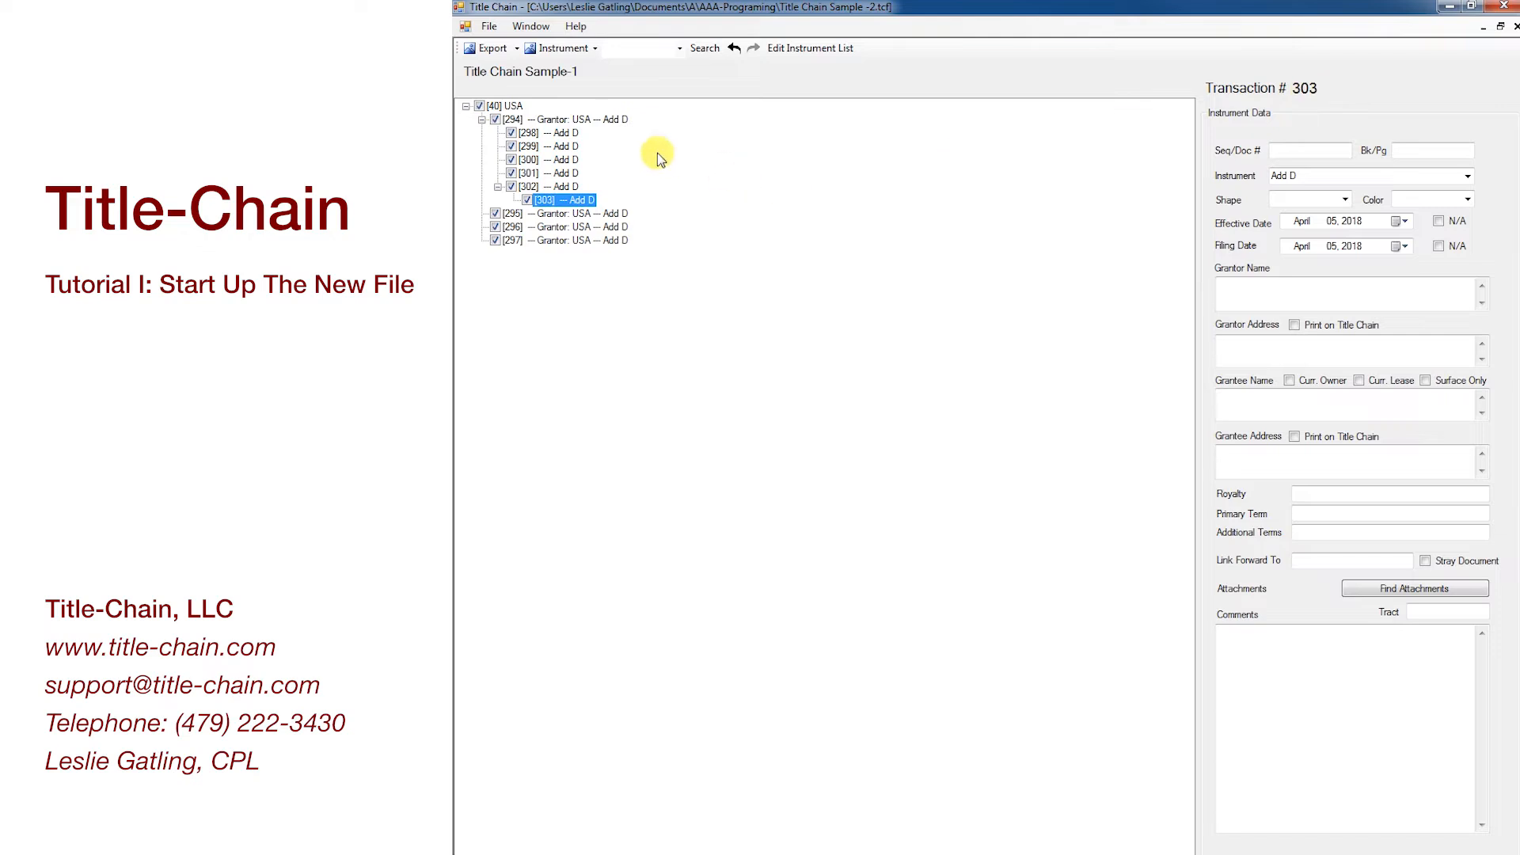
# Step: Link transactions 298, 299, 300 and 301 forward to transaction 303
pyautogui.click(567, 134)
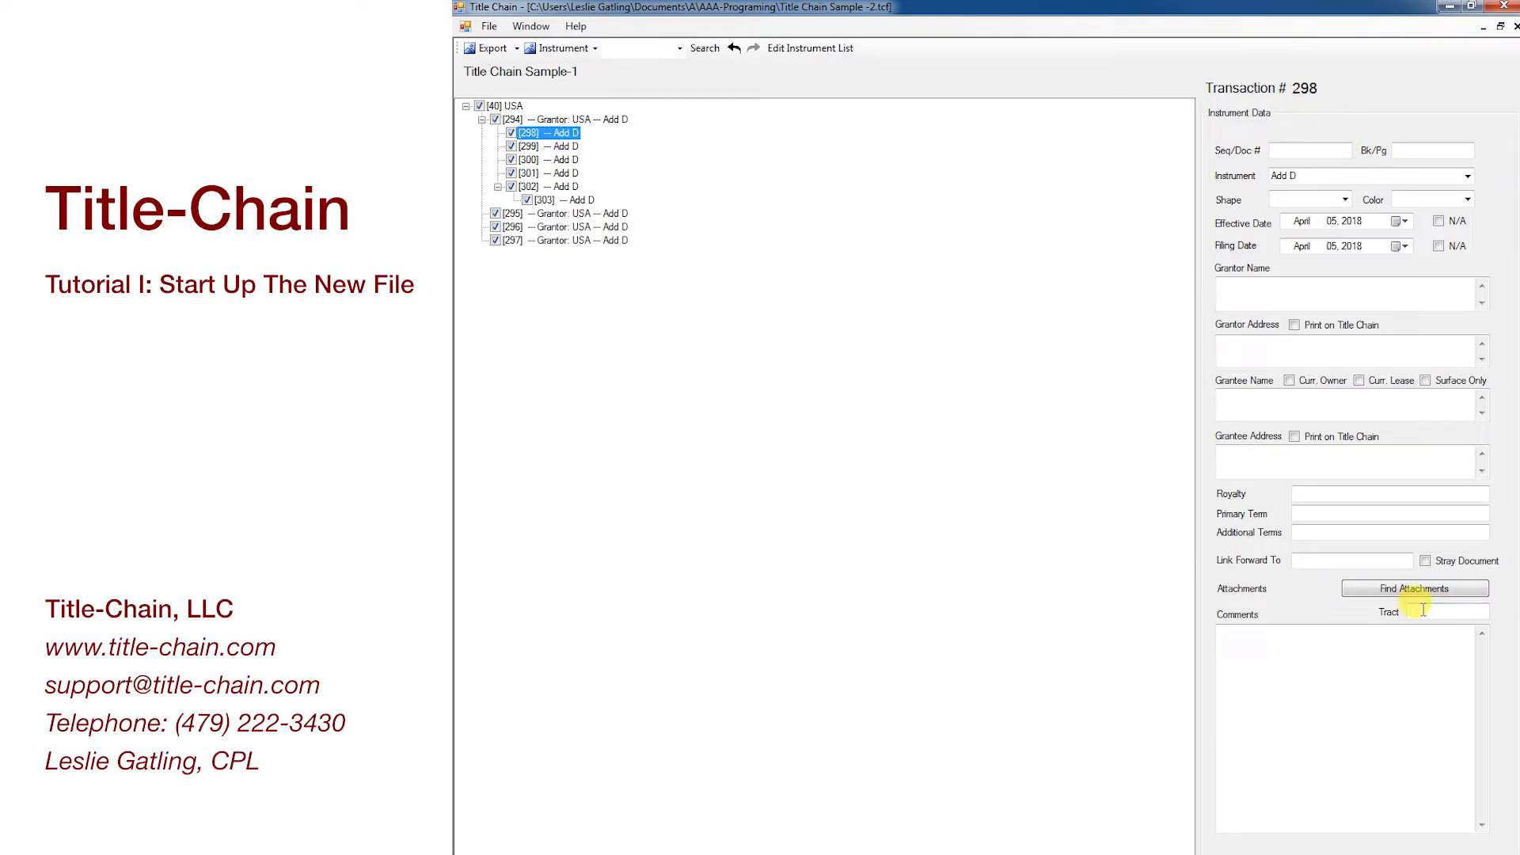
pyautogui.click(1318, 561)
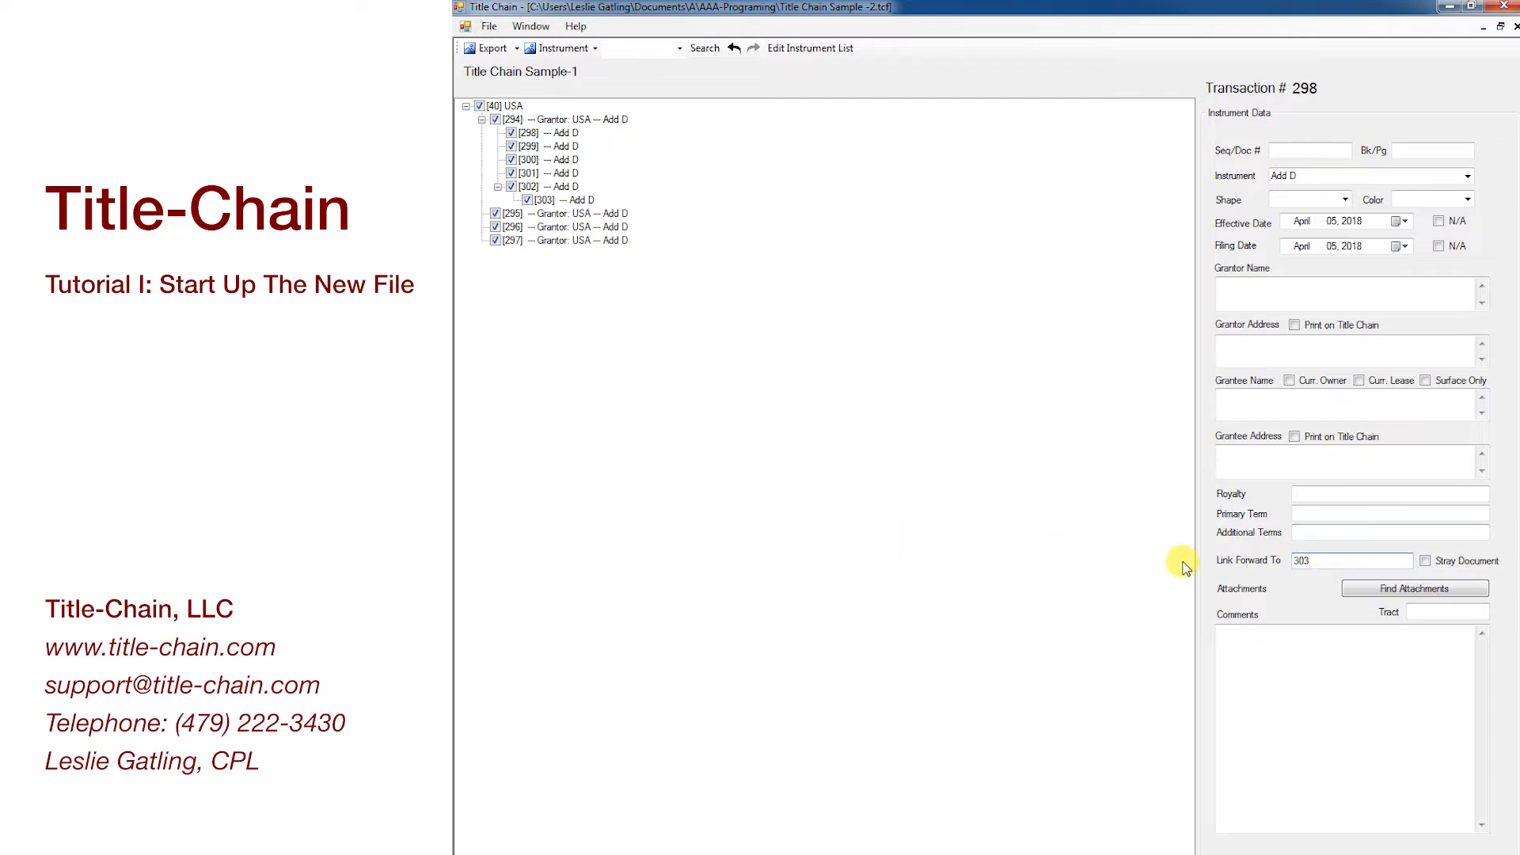
pyautogui.click(529, 146)
pyautogui.press('Down')
pyautogui.click(575, 172)
pyautogui.click(1304, 559)
pyautogui.write('303')
# Step: Export the Title Chain Sample-1 flowchart to PDF and return to the title chain
pyautogui.click(568, 186)
pyautogui.click(492, 49)
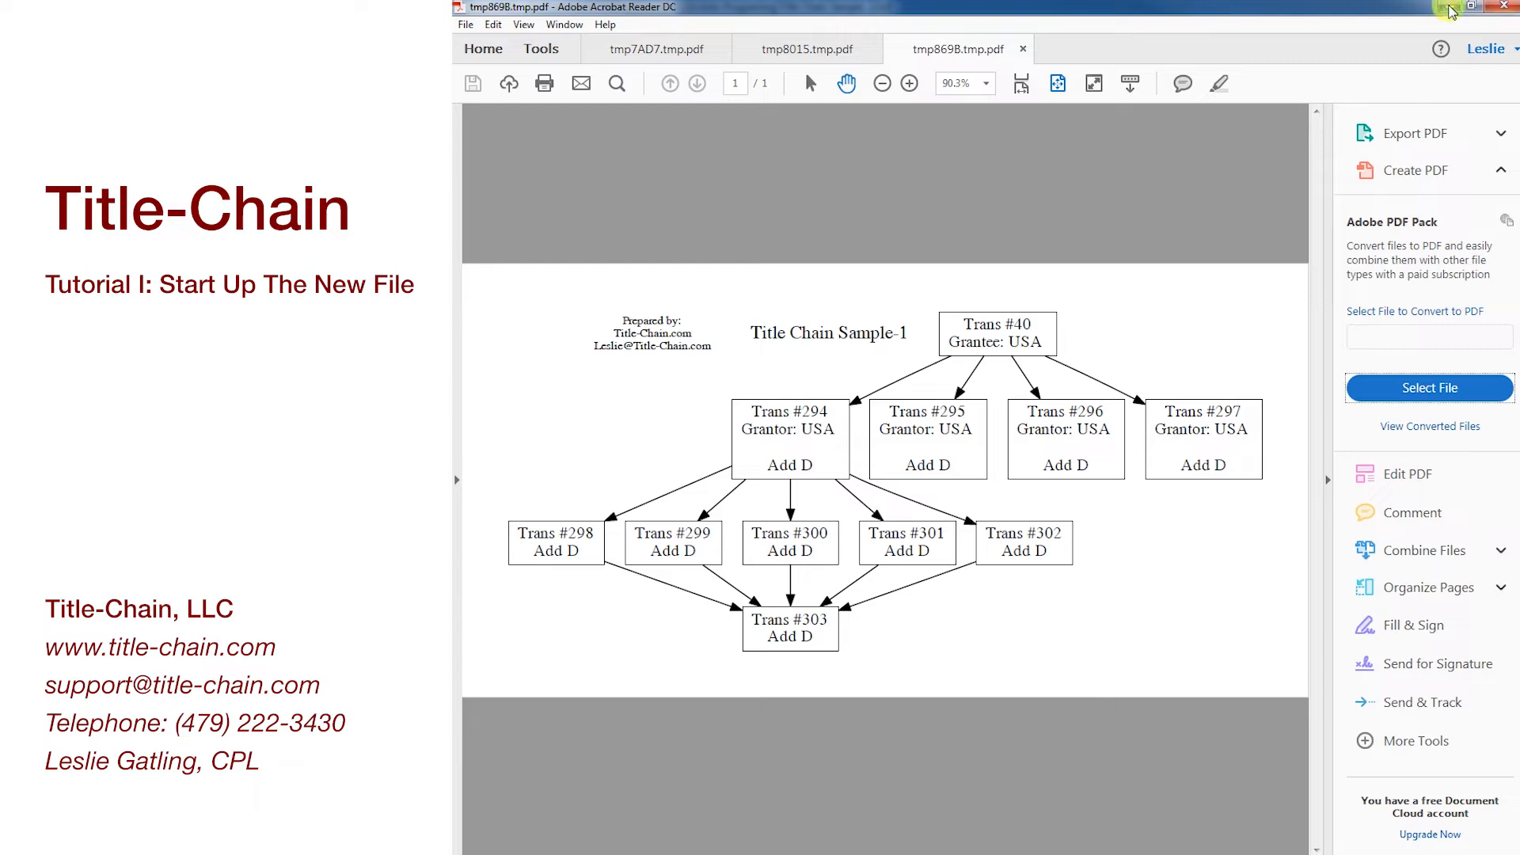
pyautogui.click(1451, 9)
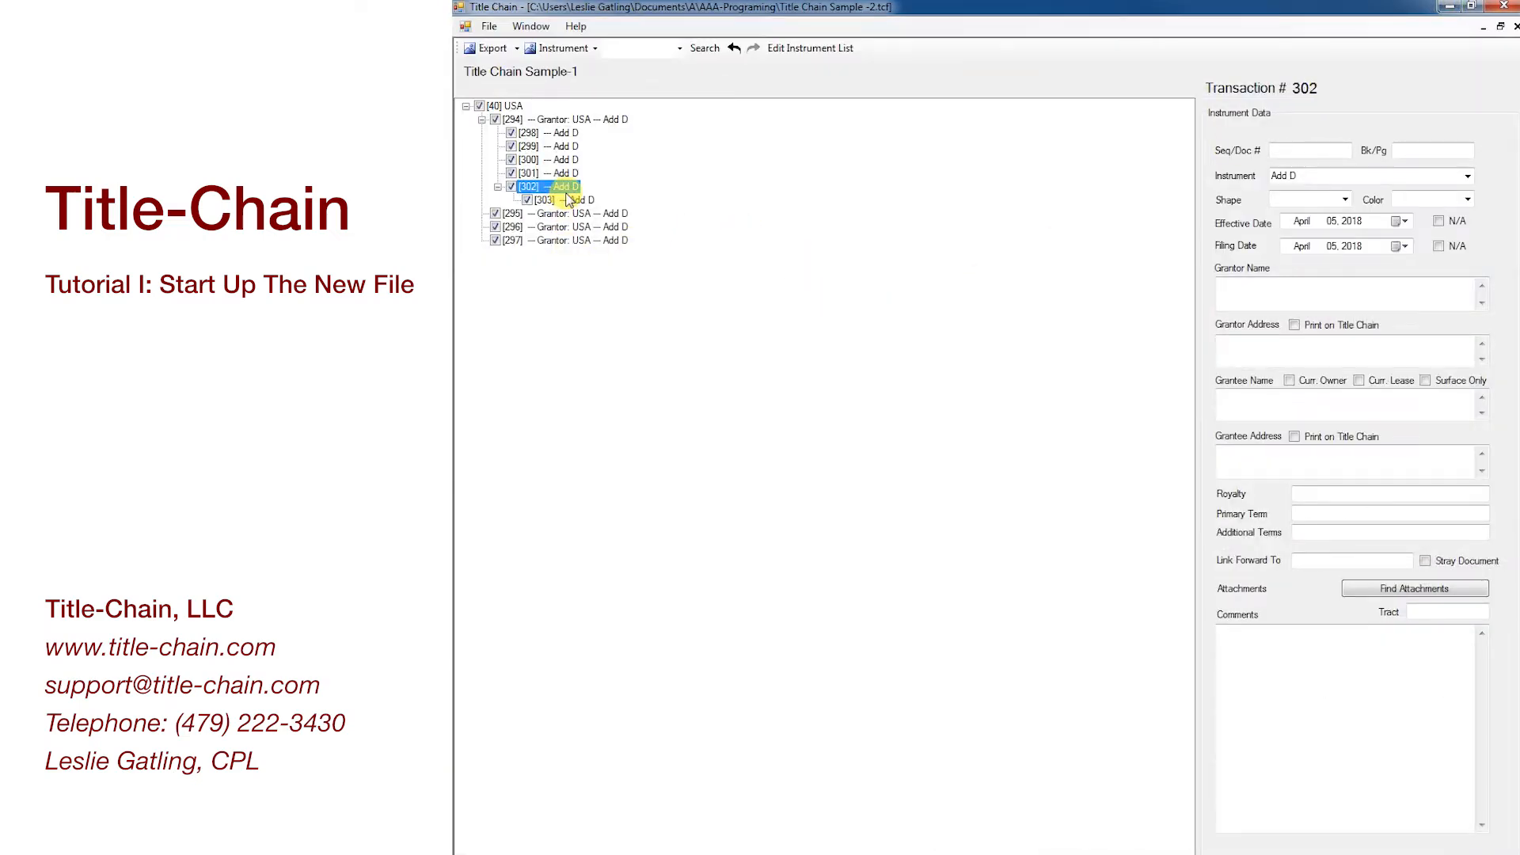
# Step: Paste the Tract-7 mineral exception and deed correction text into transaction 303's comments
pyautogui.click(573, 199)
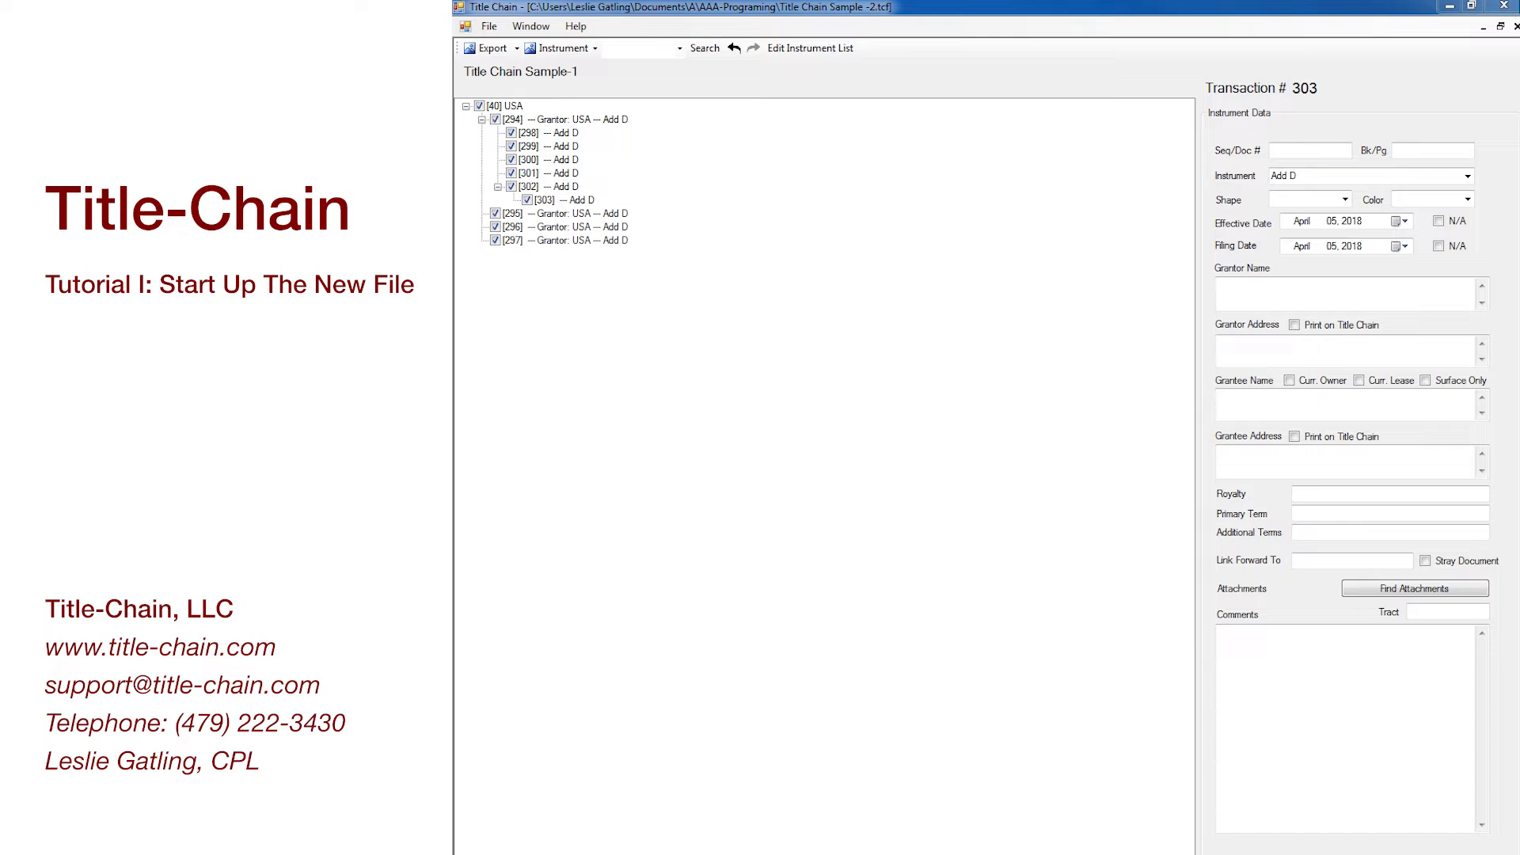
pyautogui.rightClick(1281, 654)
pyautogui.click(1254, 645)
pyautogui.rightClick(1257, 646)
pyautogui.click(1299, 487)
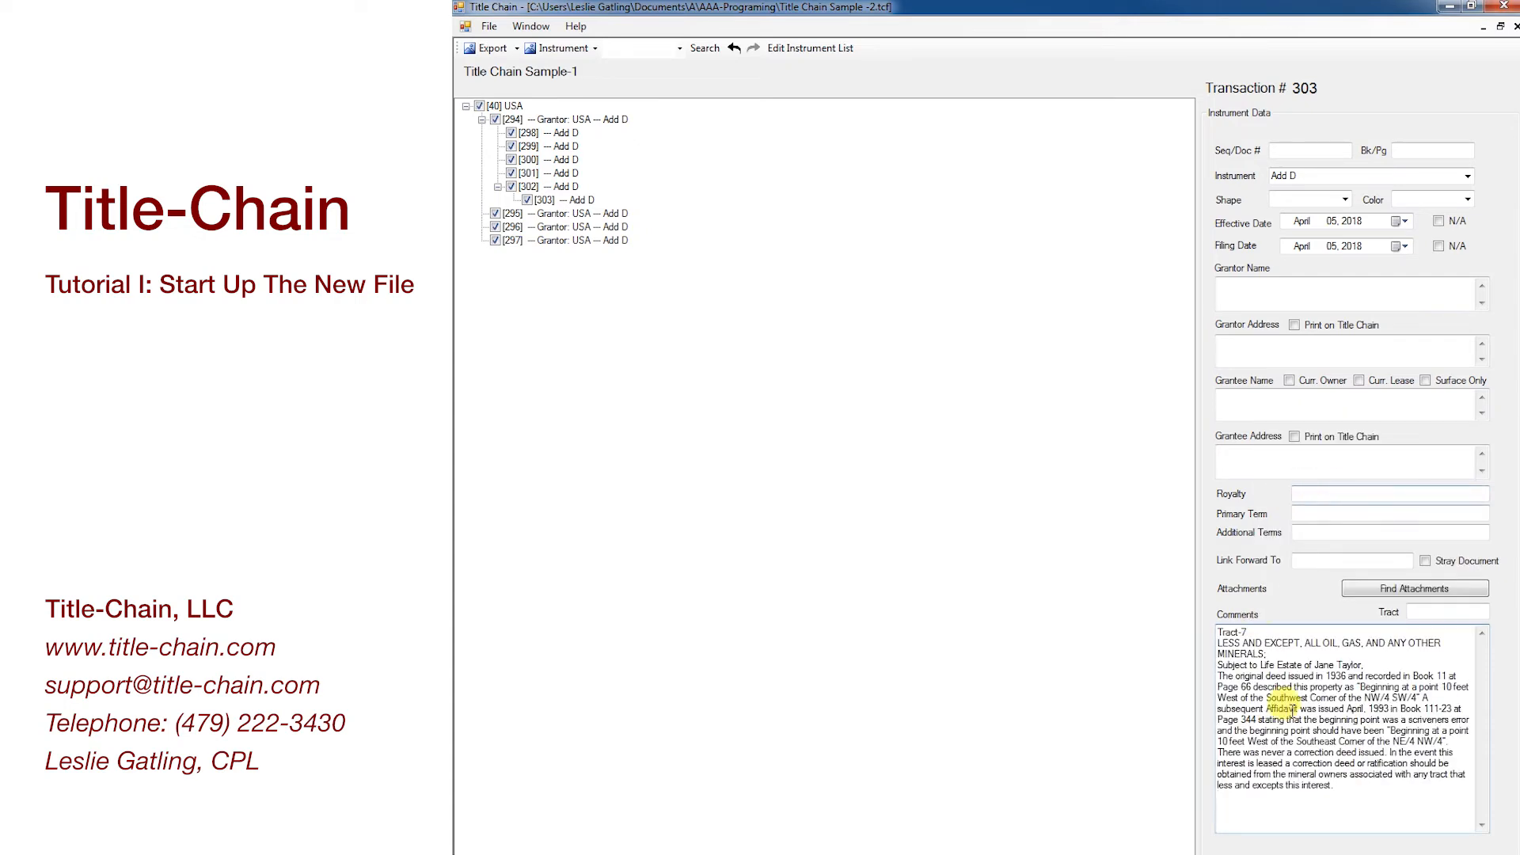
# Step: Attach IMG_0187.JPG from the Document folder to transaction 303, accepting its file size
pyautogui.click(1400, 591)
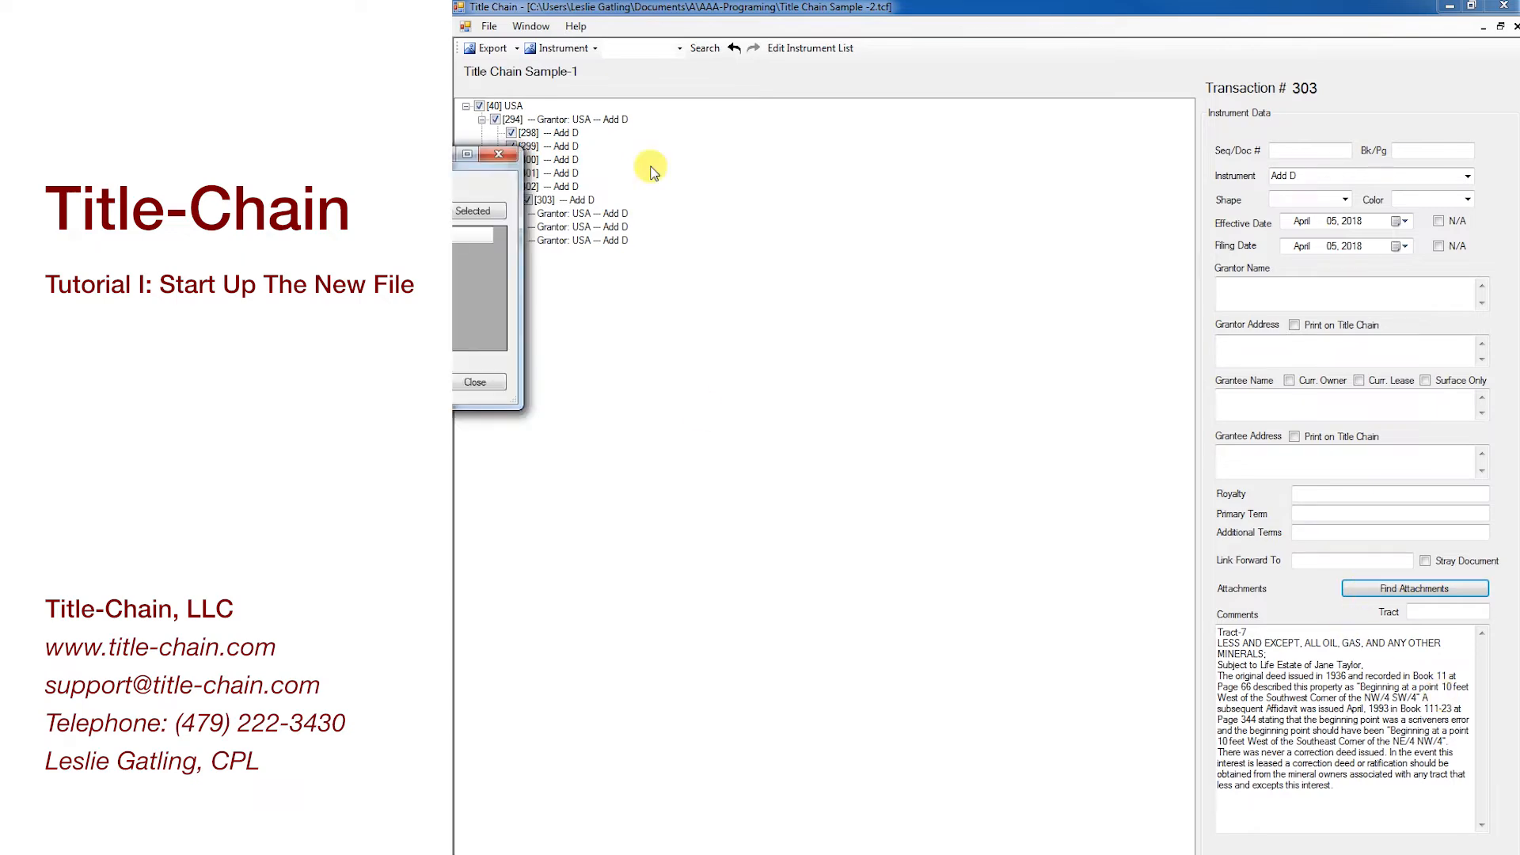
pyautogui.click(824, 285)
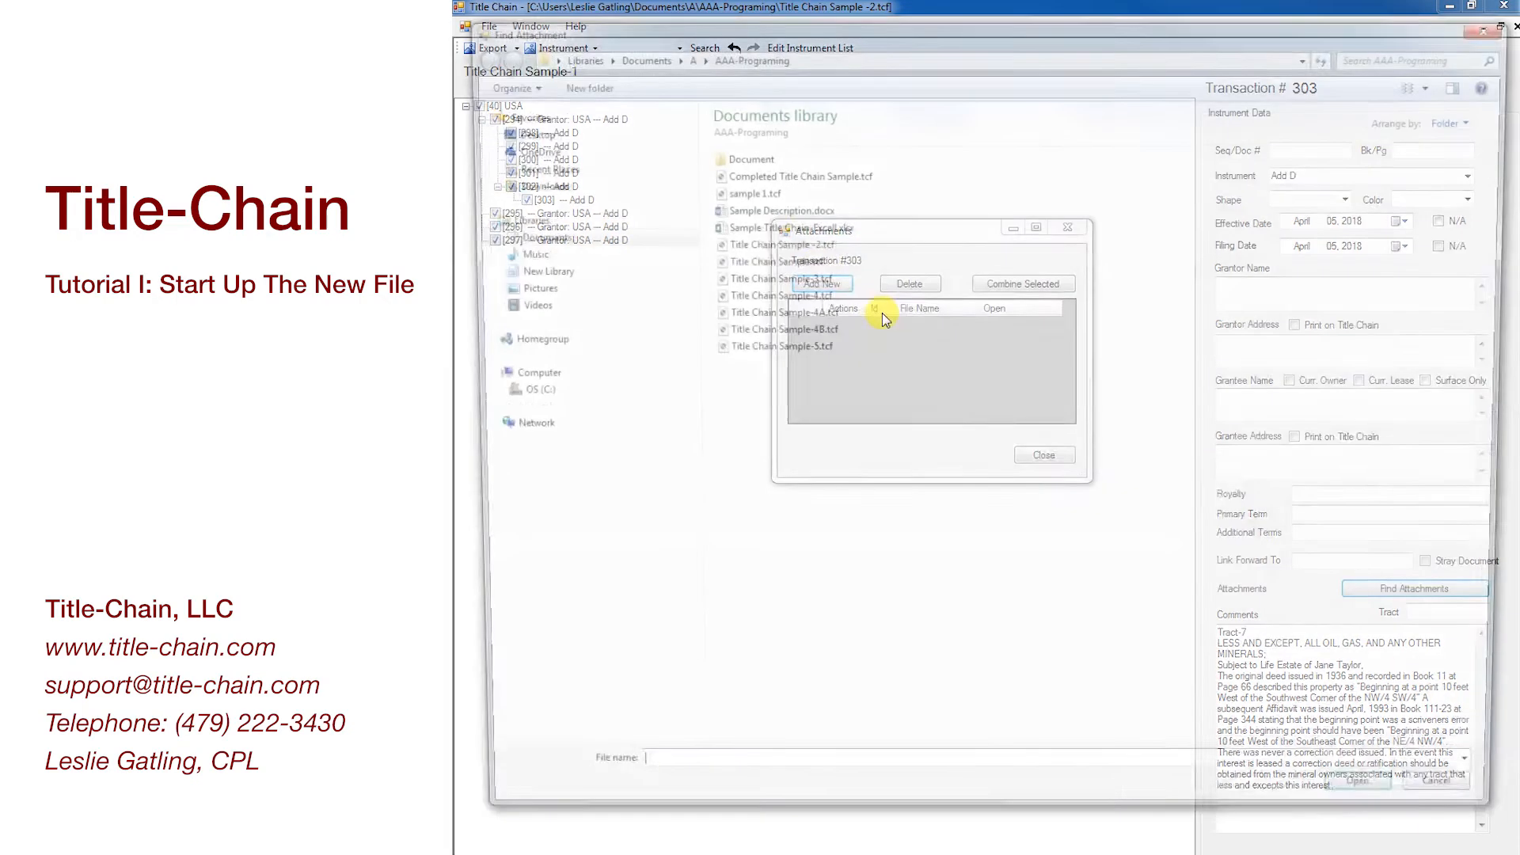
pyautogui.doubleClick(733, 156)
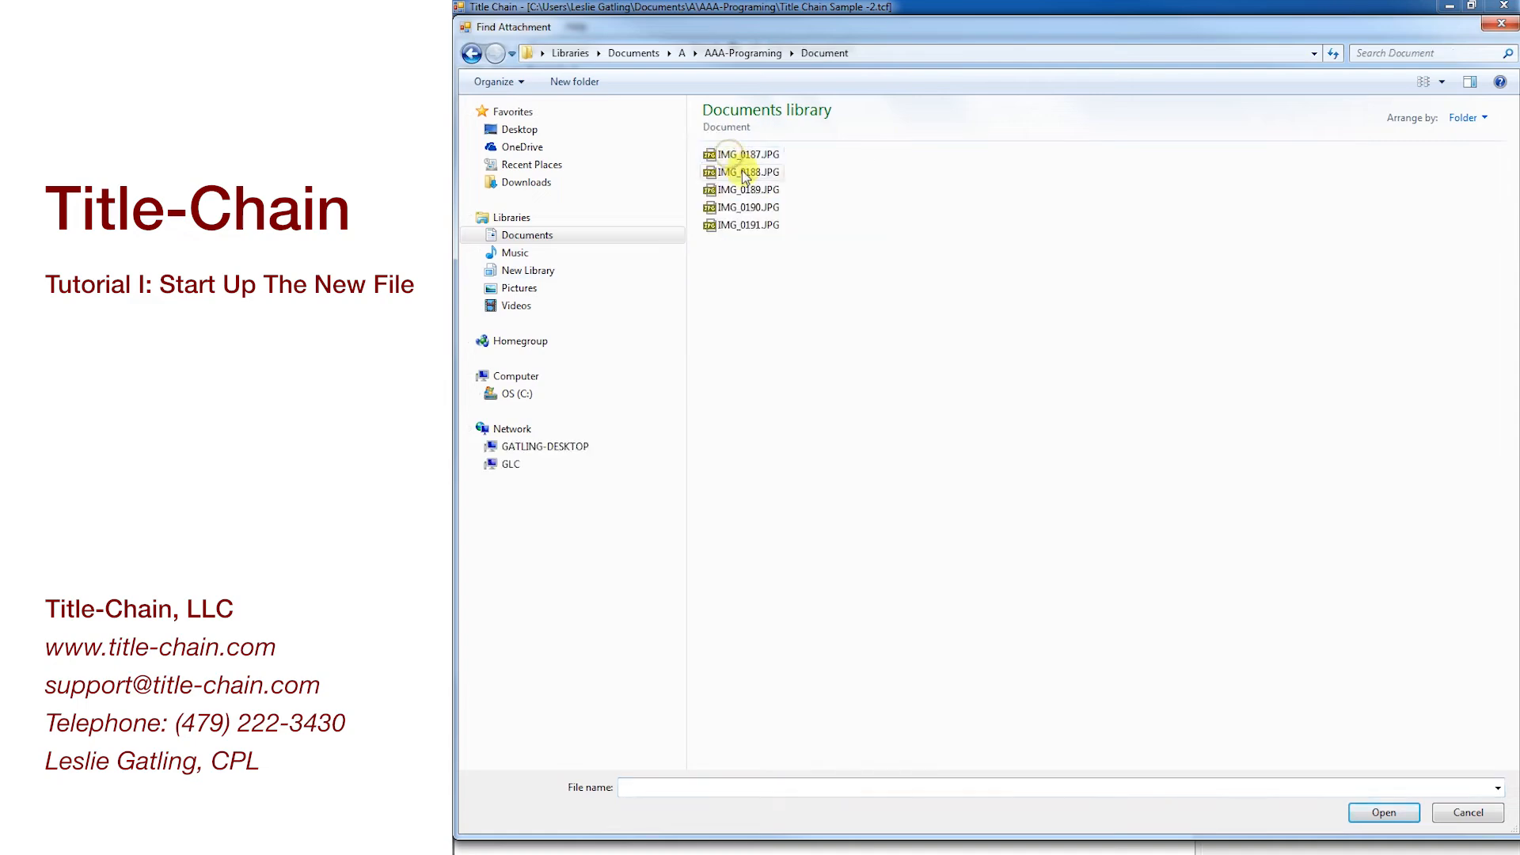
pyautogui.click(728, 155)
pyautogui.doubleClick(727, 155)
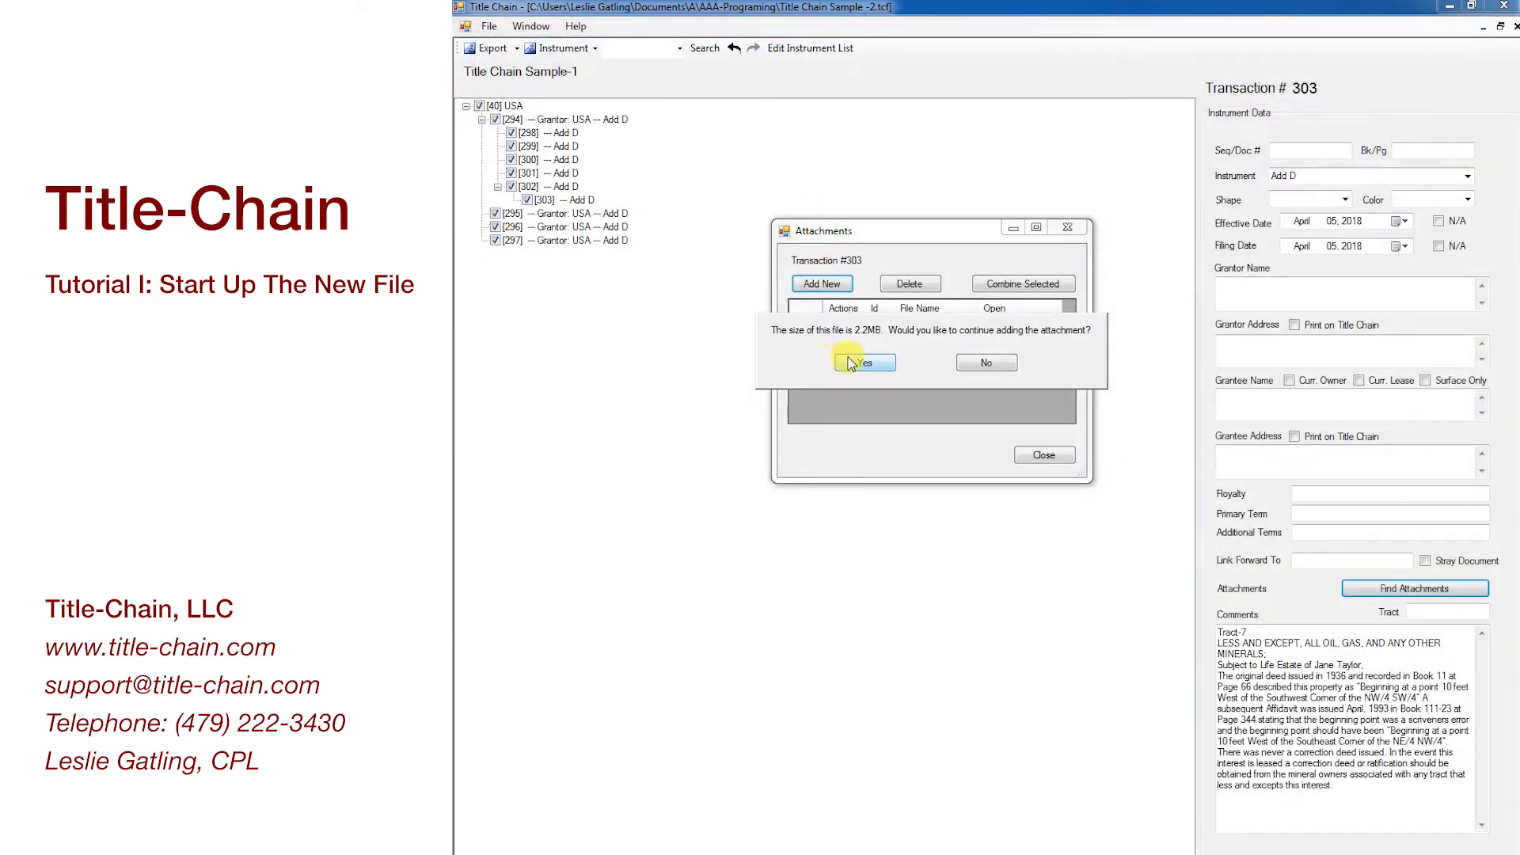
pyautogui.click(851, 363)
# Step: Attach IMG_0188.JPG to transaction 303 as well, accepting its file size
pyautogui.click(820, 284)
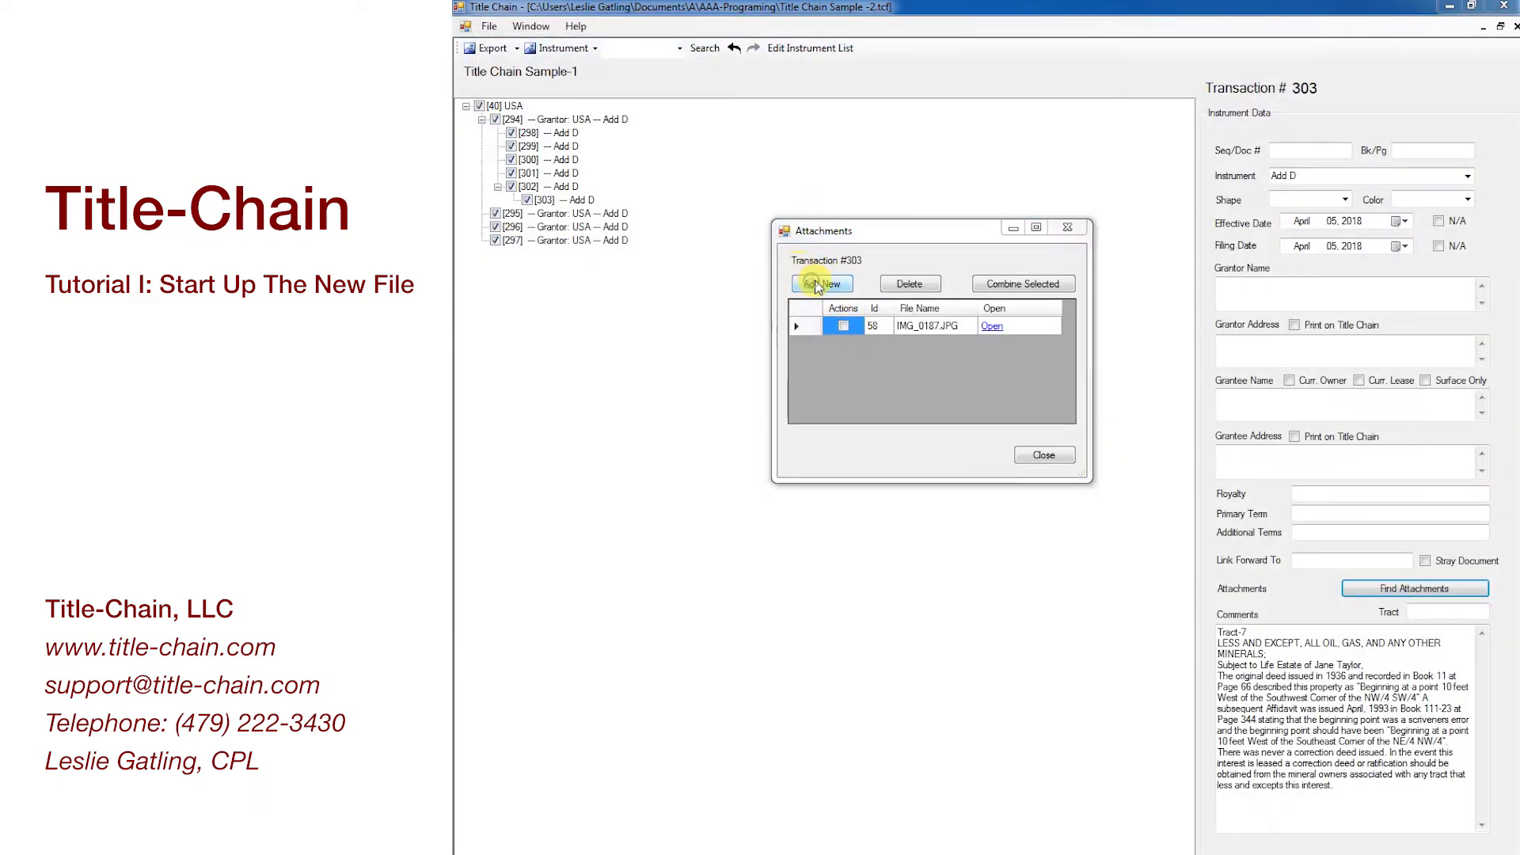
pyautogui.click(744, 175)
pyautogui.doubleClick(748, 174)
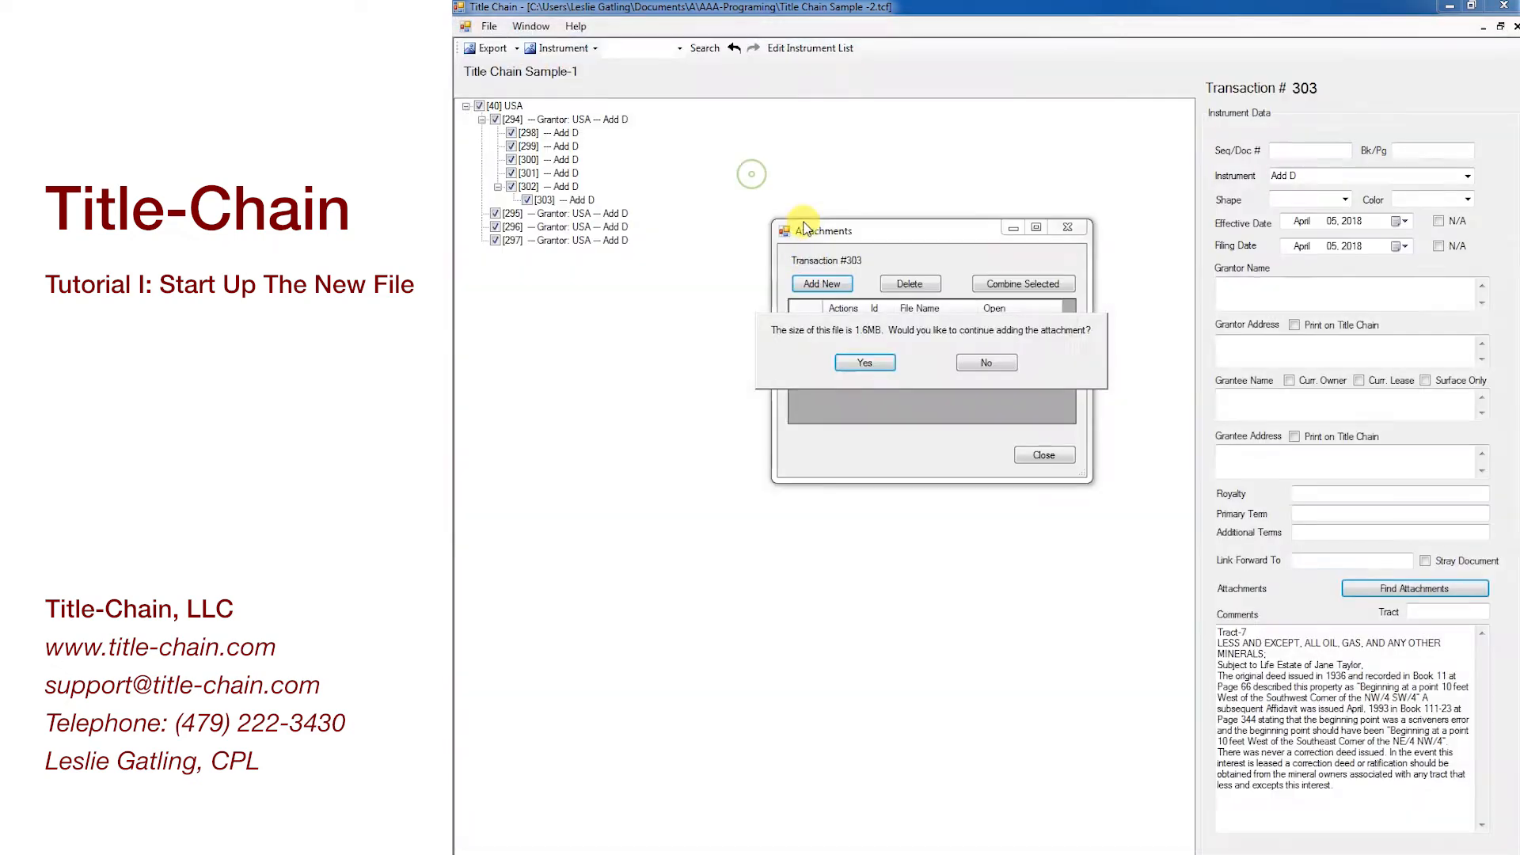
pyautogui.click(865, 365)
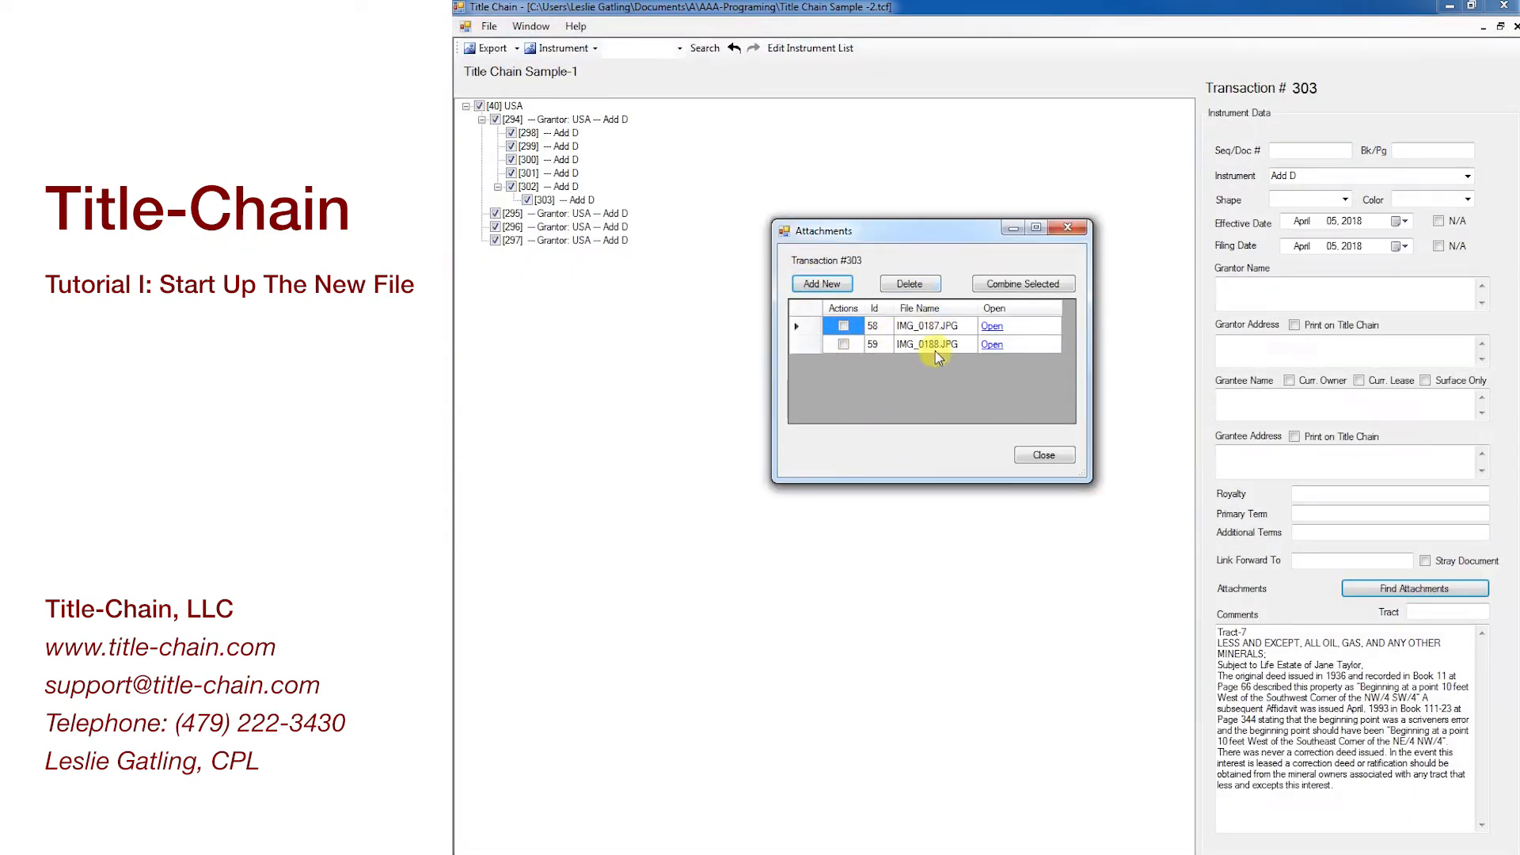
# Step: Combine the IMG_0187.JPG and IMG_0188.JPG attachments into a single PDF
pyautogui.click(842, 326)
pyautogui.click(843, 344)
pyautogui.click(1004, 293)
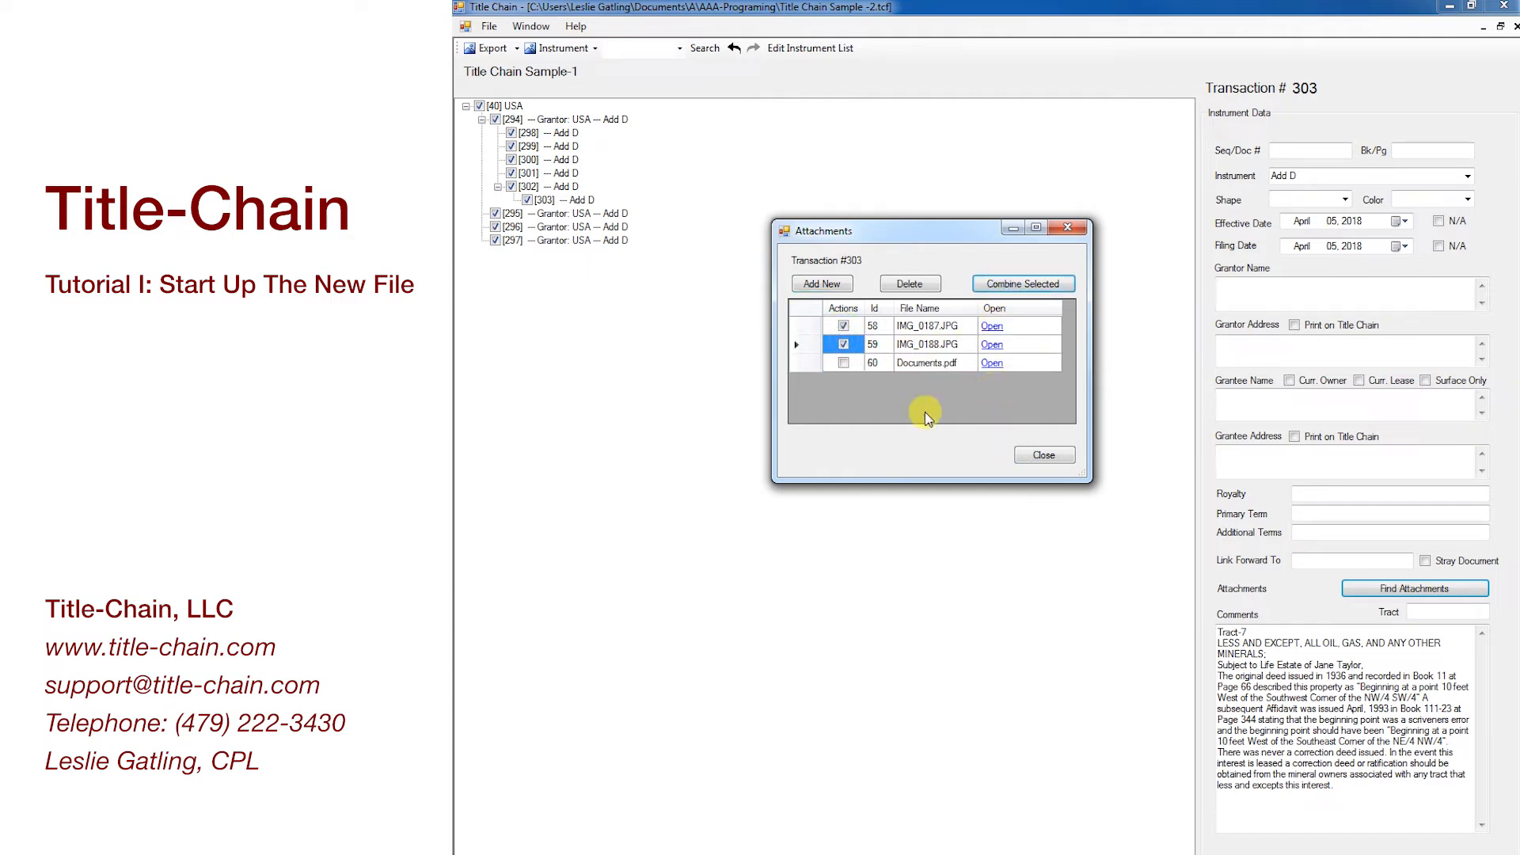
# Step: Open the combined Documents.pdf attachment and examine both pages of the warranty deed at a readable size
pyautogui.click(991, 363)
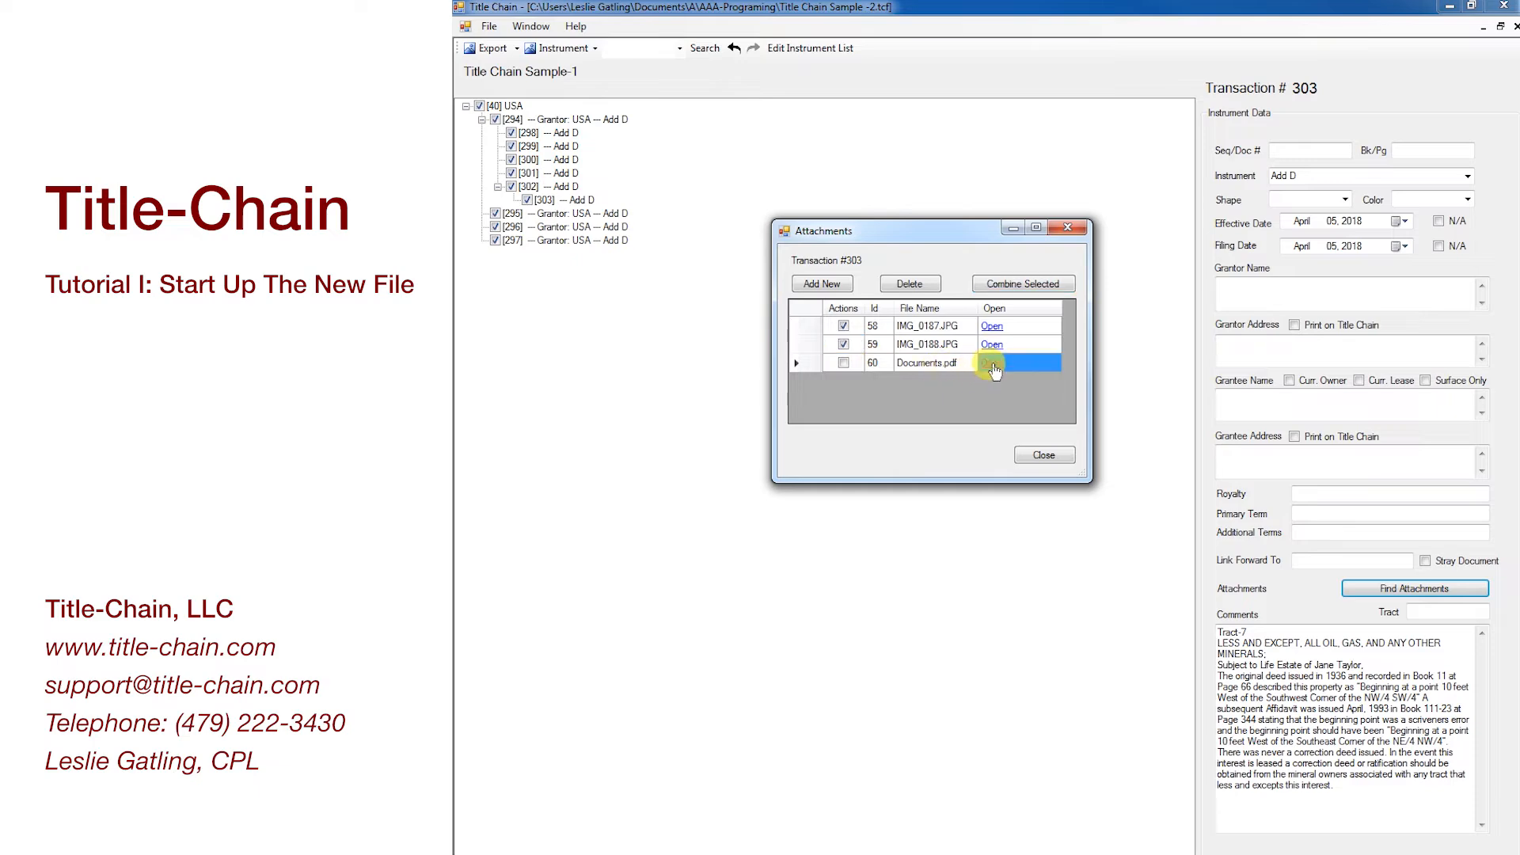
pyautogui.click(909, 84)
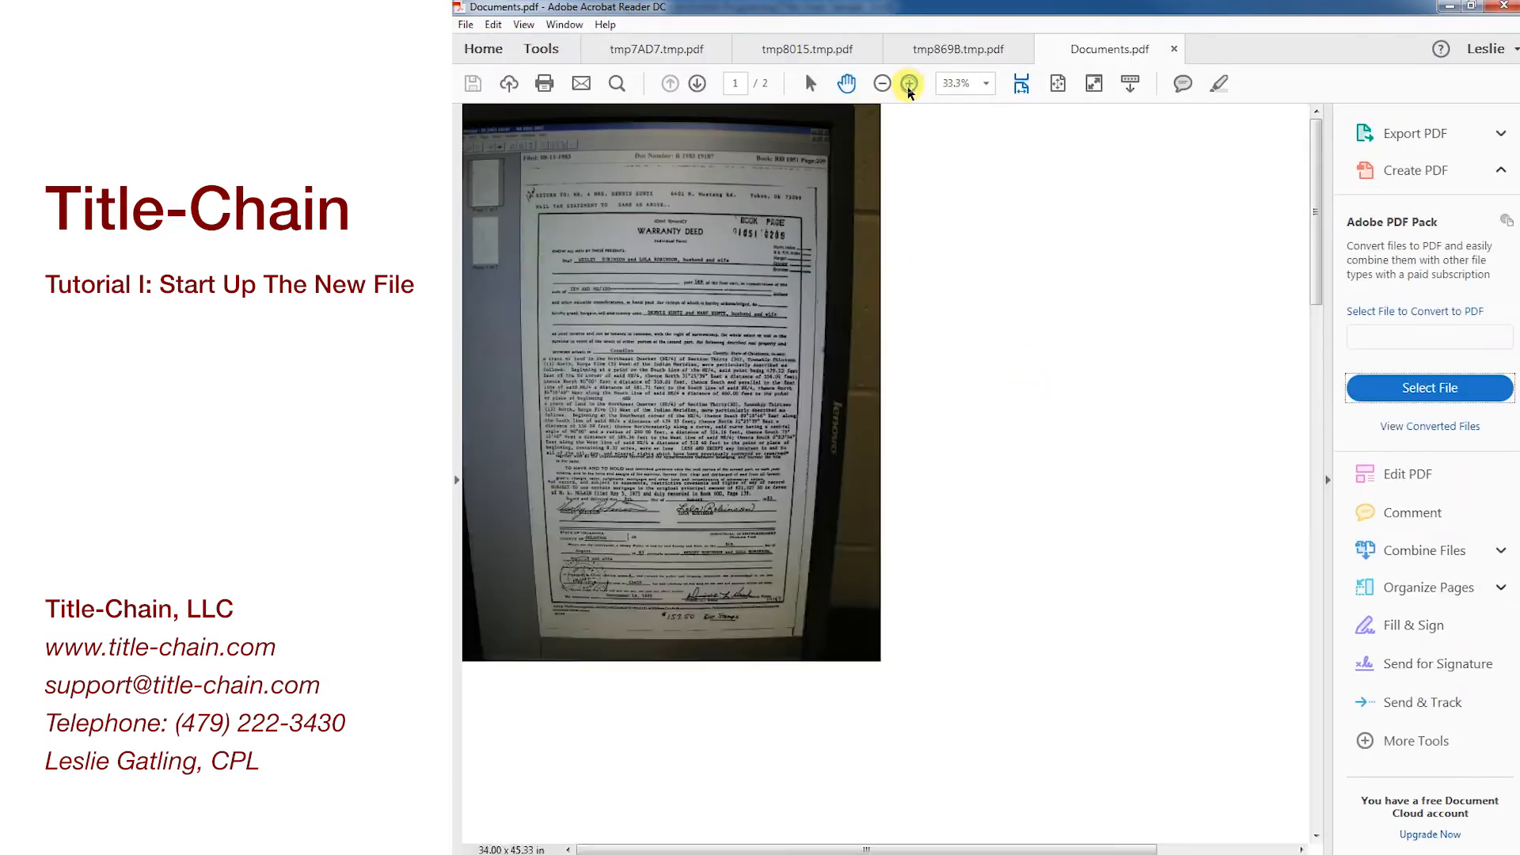
pyautogui.click(908, 84)
pyautogui.click(908, 84)
pyautogui.click(909, 84)
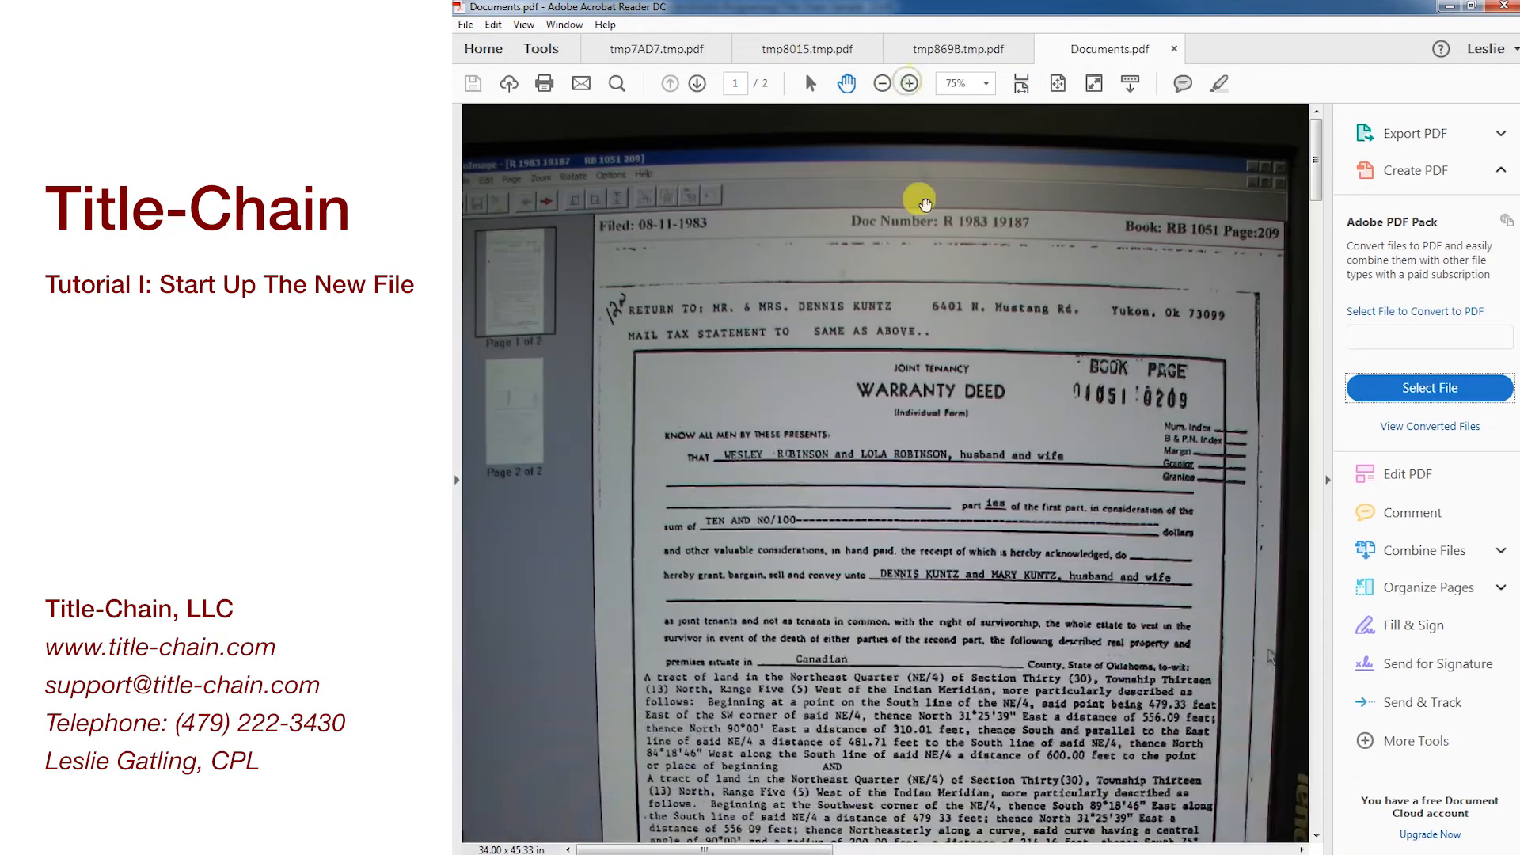
pyautogui.scroll(-10, 960, 397)
pyautogui.scroll(-10, 1025, 434)
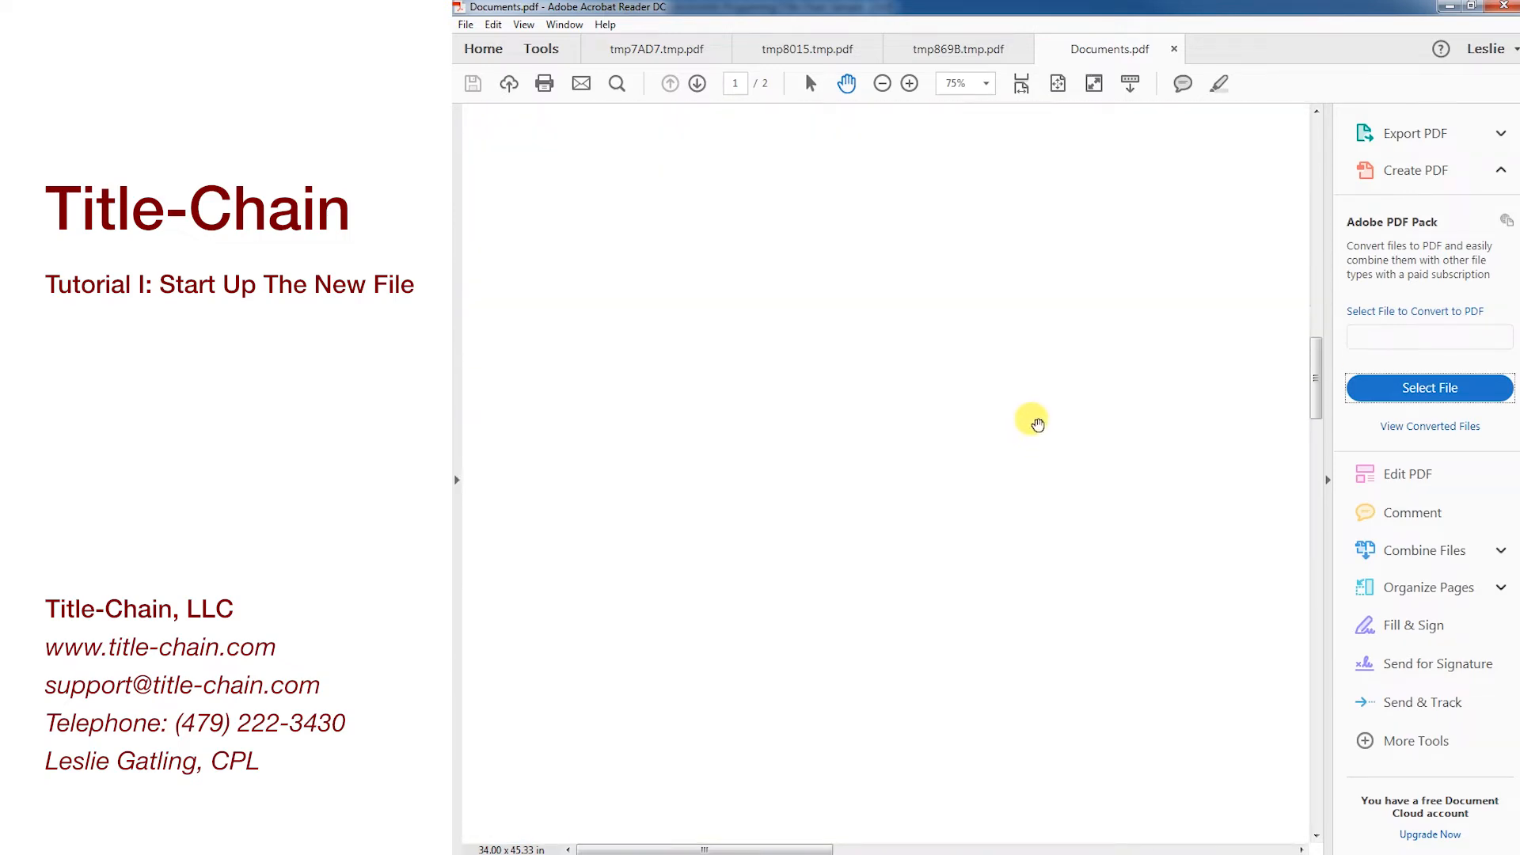
pyautogui.scroll(-3, 1043, 425)
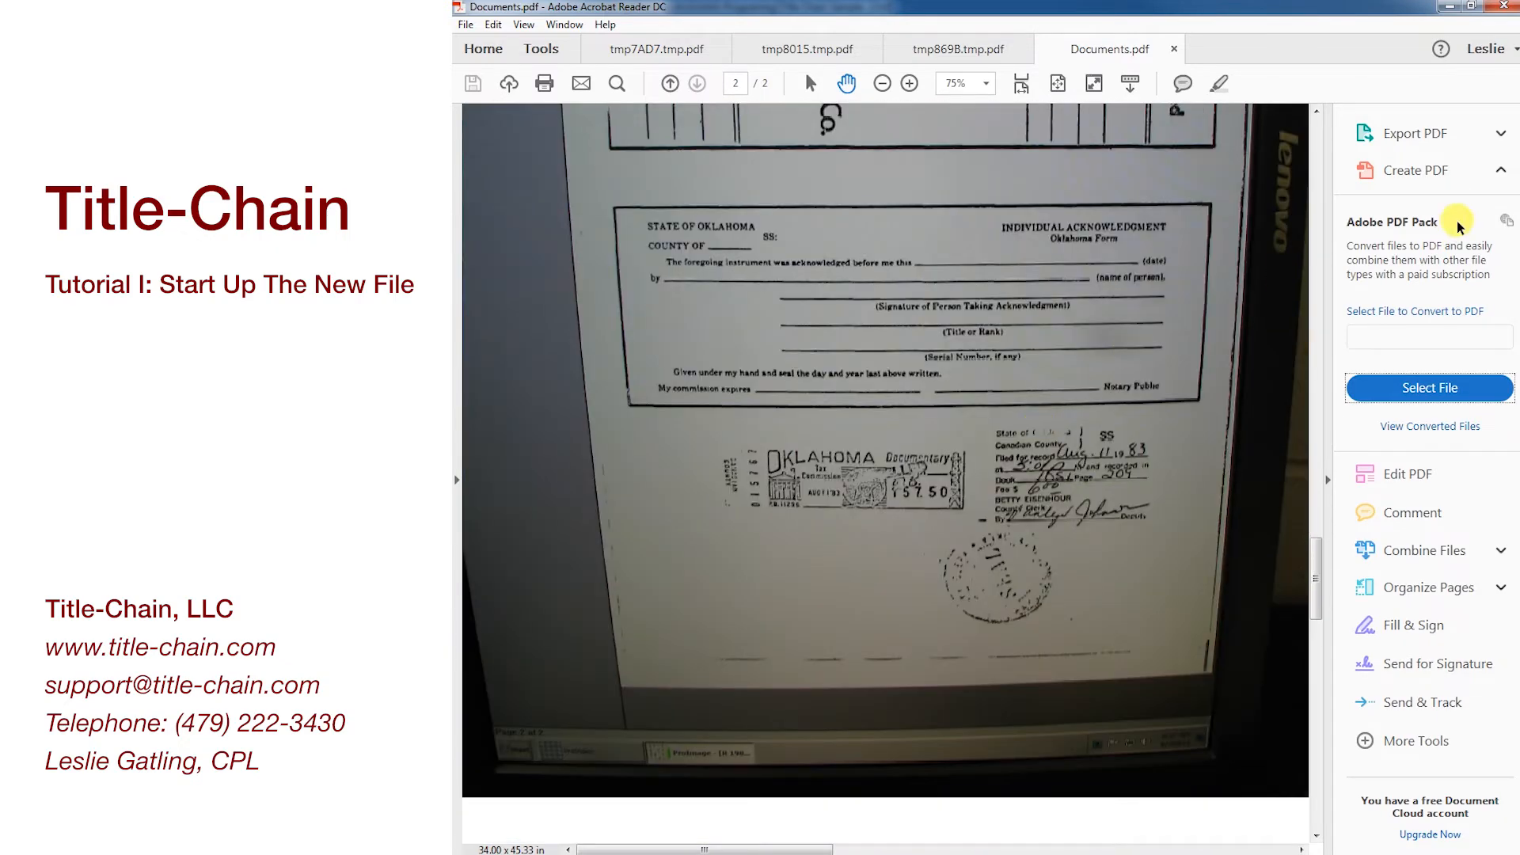
pyautogui.click(1504, 7)
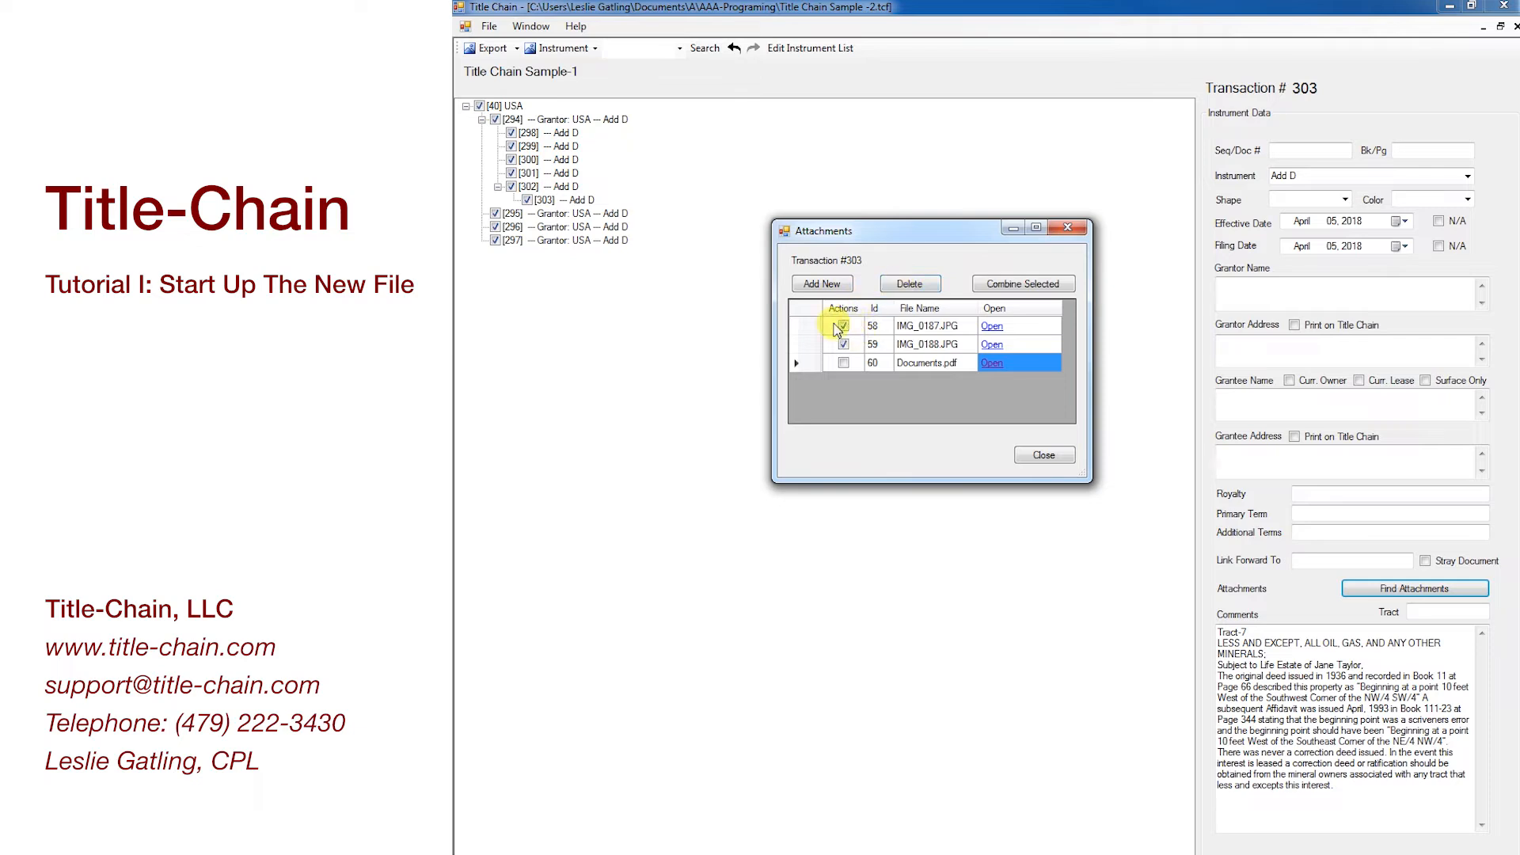
# Step: Delete the two separate JPG attachments from transaction 303 and close the attachment list
pyautogui.click(923, 289)
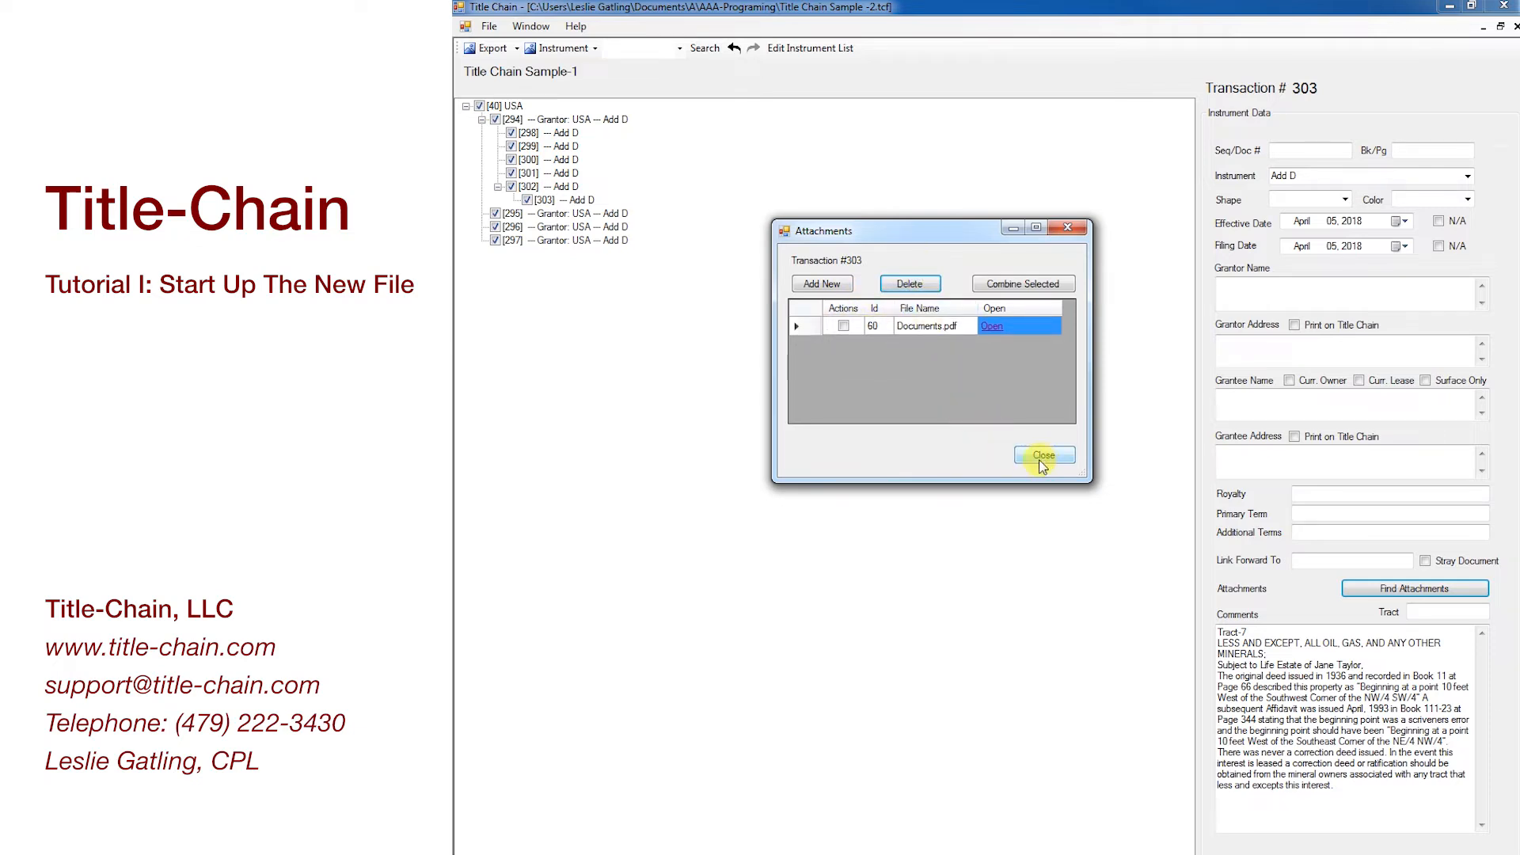
pyautogui.click(1043, 455)
# Step: Add a transaction beneath 303 and copy the full comments text of transaction 303
pyautogui.doubleClick(566, 201)
pyautogui.click(566, 201)
pyautogui.rightClick(1306, 664)
pyautogui.click(1338, 546)
pyautogui.rightClick(1318, 664)
pyautogui.click(1342, 487)
# Step: Paste the copied comments into transaction 304 and export the title chain flowchart to PDF
pyautogui.click(582, 213)
pyautogui.rightClick(1285, 651)
pyautogui.click(1324, 489)
pyautogui.click(493, 47)
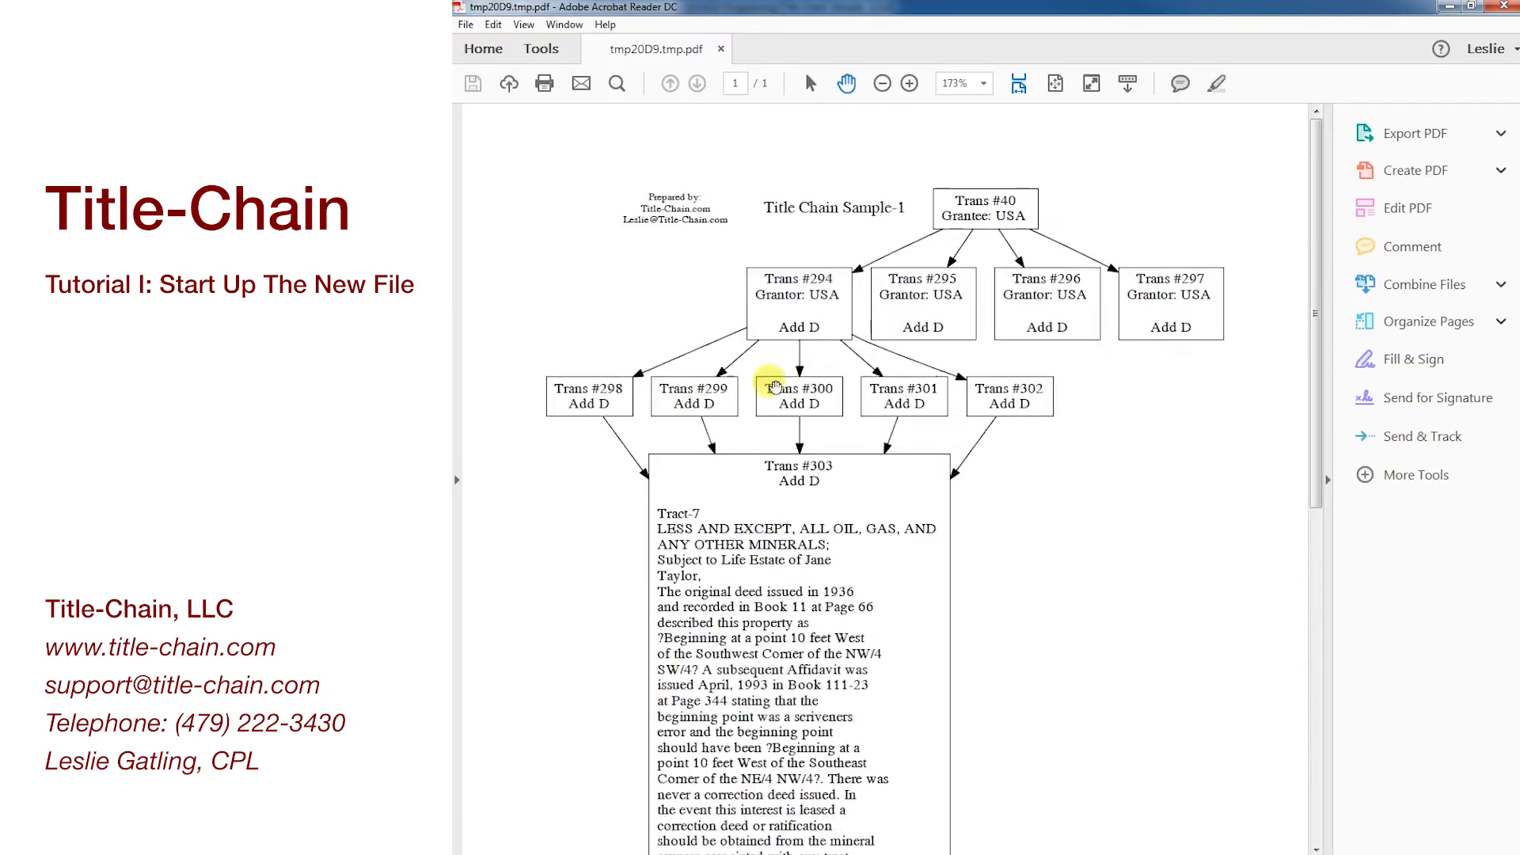
pyautogui.click(1451, 7)
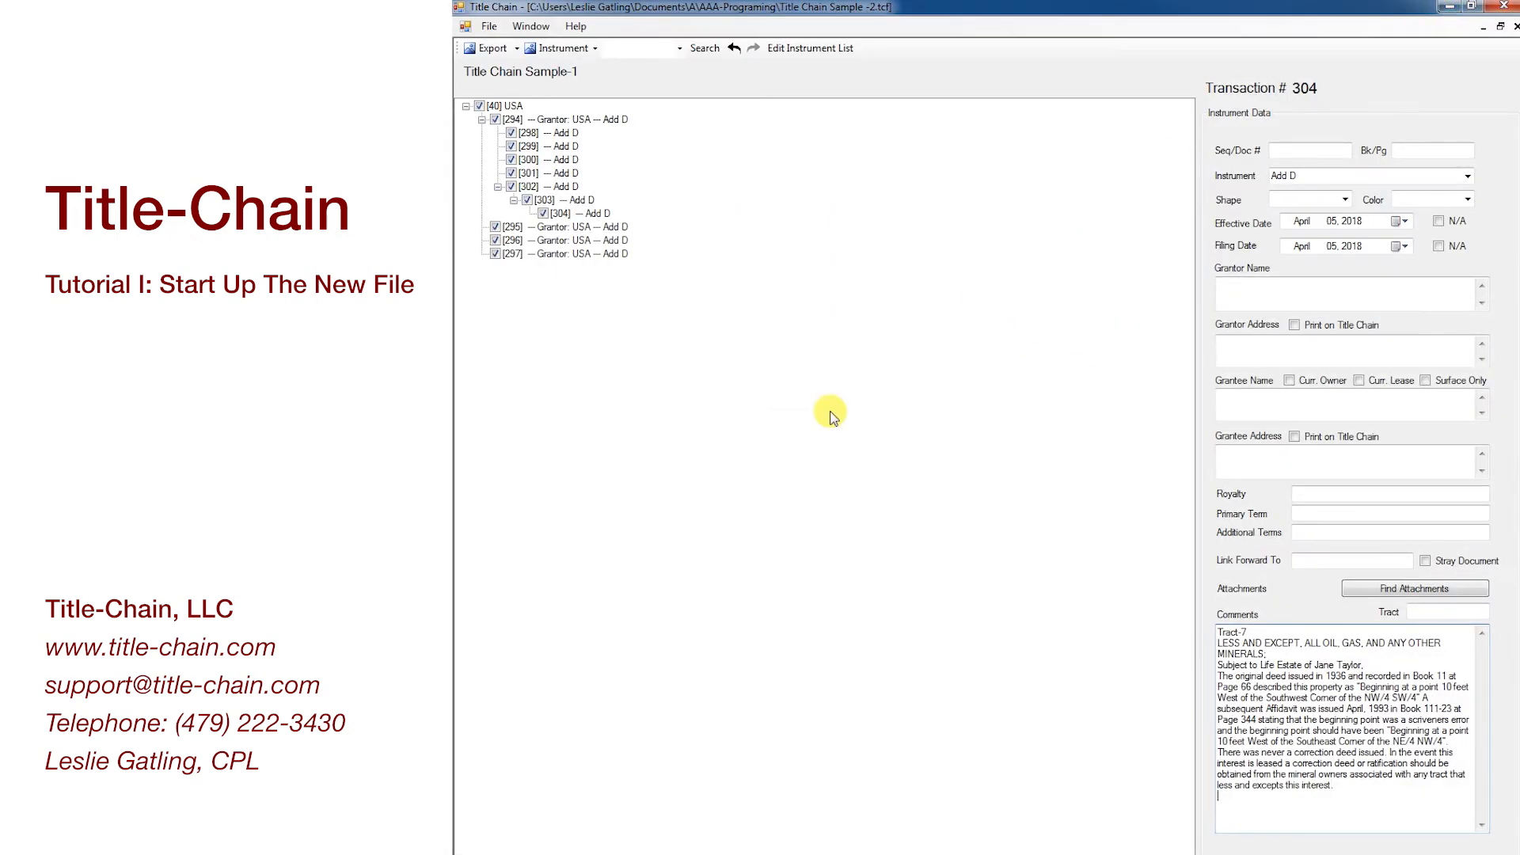
# Step: Color transaction 304 blue and transaction 297 magenta, and check the colors in the exported flowchart
pyautogui.click(585, 213)
pyautogui.click(1467, 200)
pyautogui.click(1408, 247)
pyautogui.click(607, 257)
pyautogui.click(1467, 200)
pyautogui.click(1425, 307)
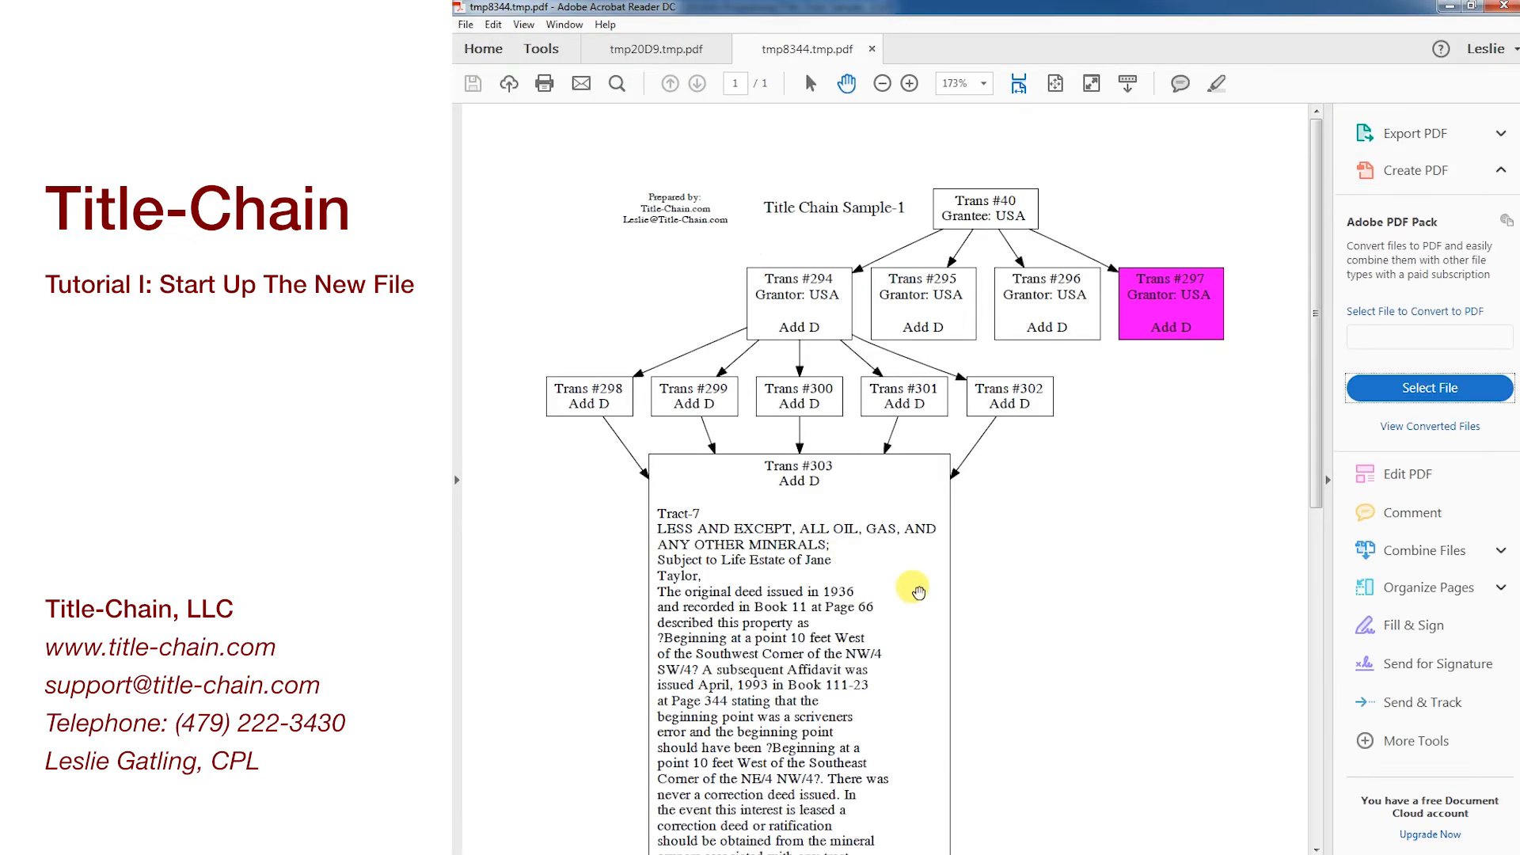
pyautogui.scroll(-3, 913, 502)
pyautogui.scroll(3, 994, 533)
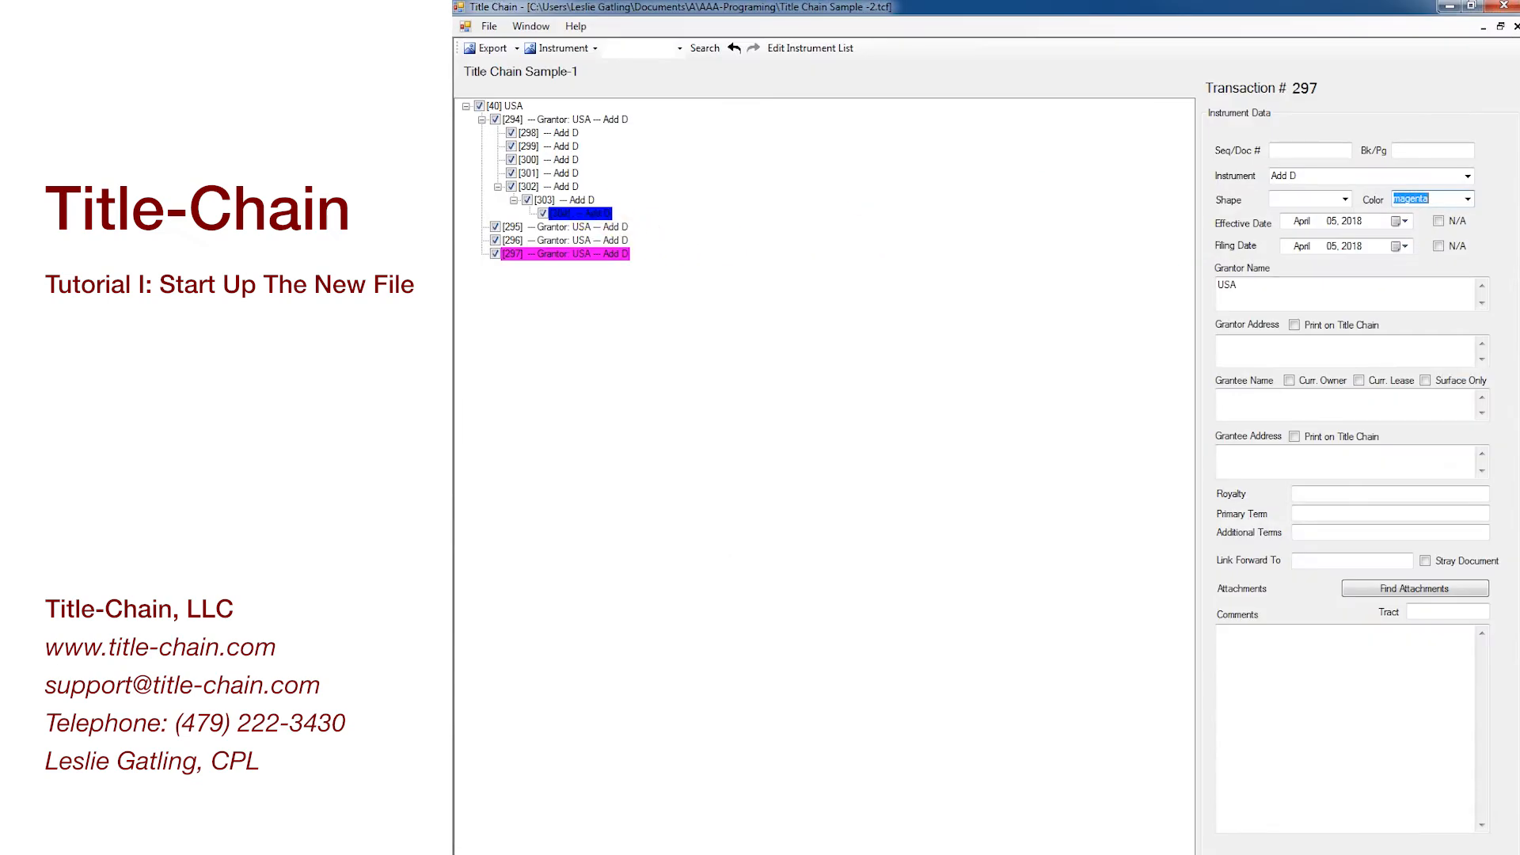
# Step: Export the flowchart of the Completed Title Chain Sample file, and return to Title Chain Sample -2
pyautogui.click(1482, 28)
pyautogui.click(691, 842)
pyautogui.click(492, 48)
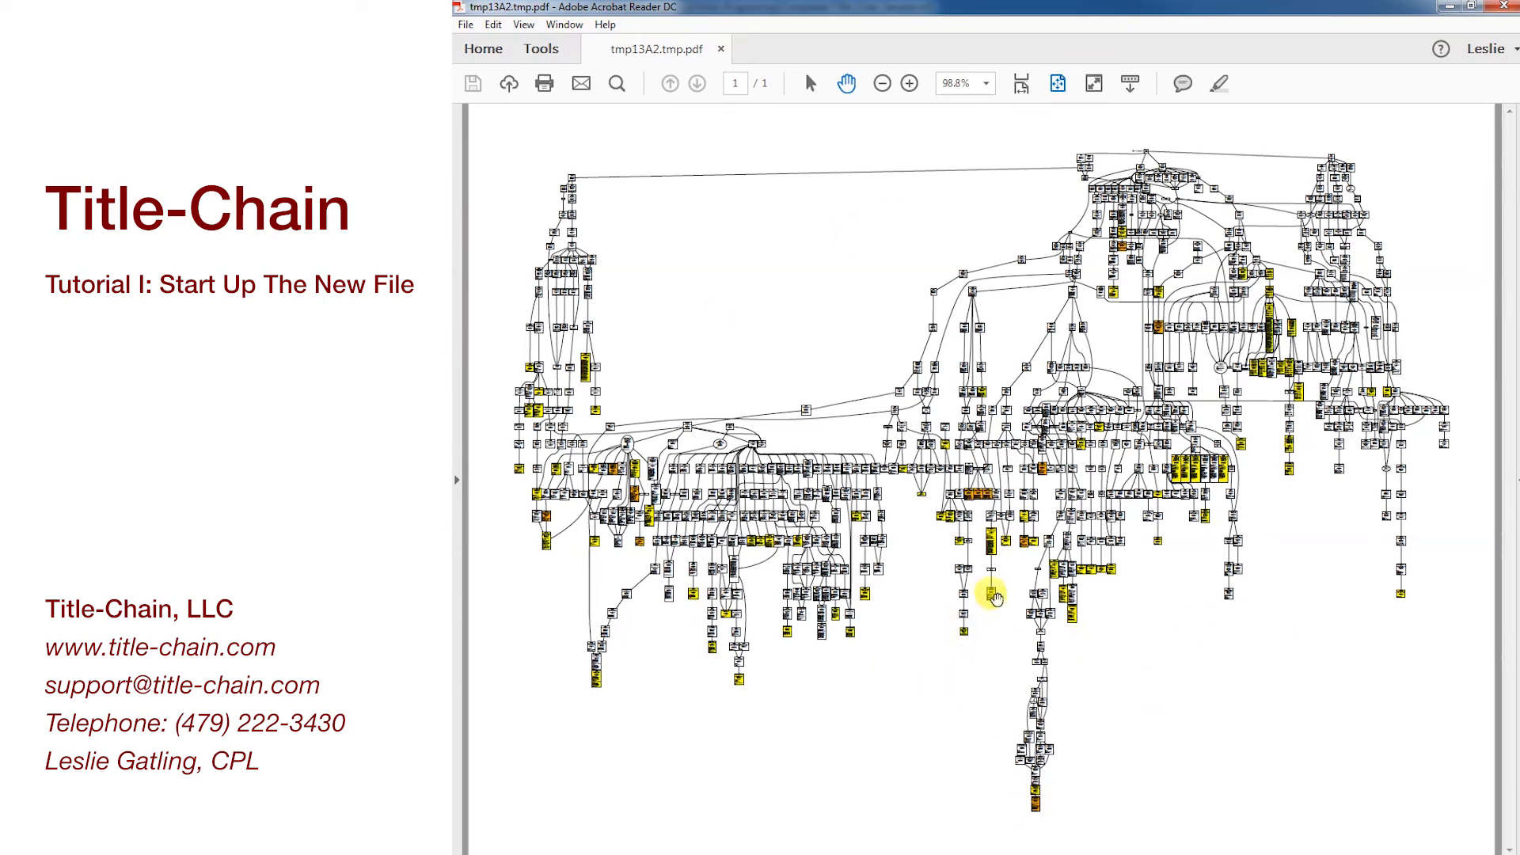
pyautogui.click(1449, 6)
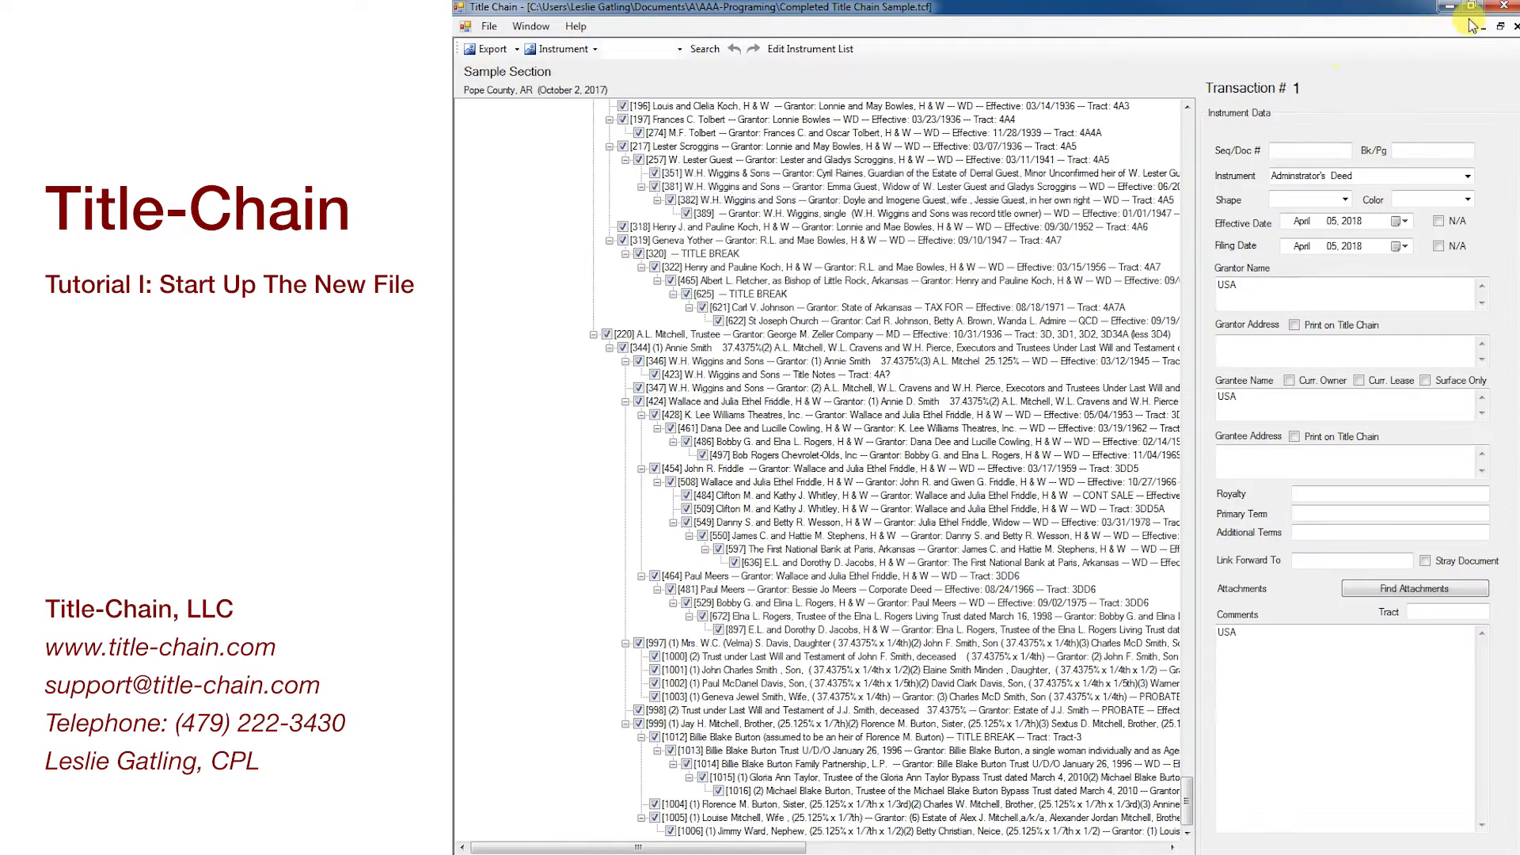
pyautogui.click(1481, 28)
pyautogui.click(543, 845)
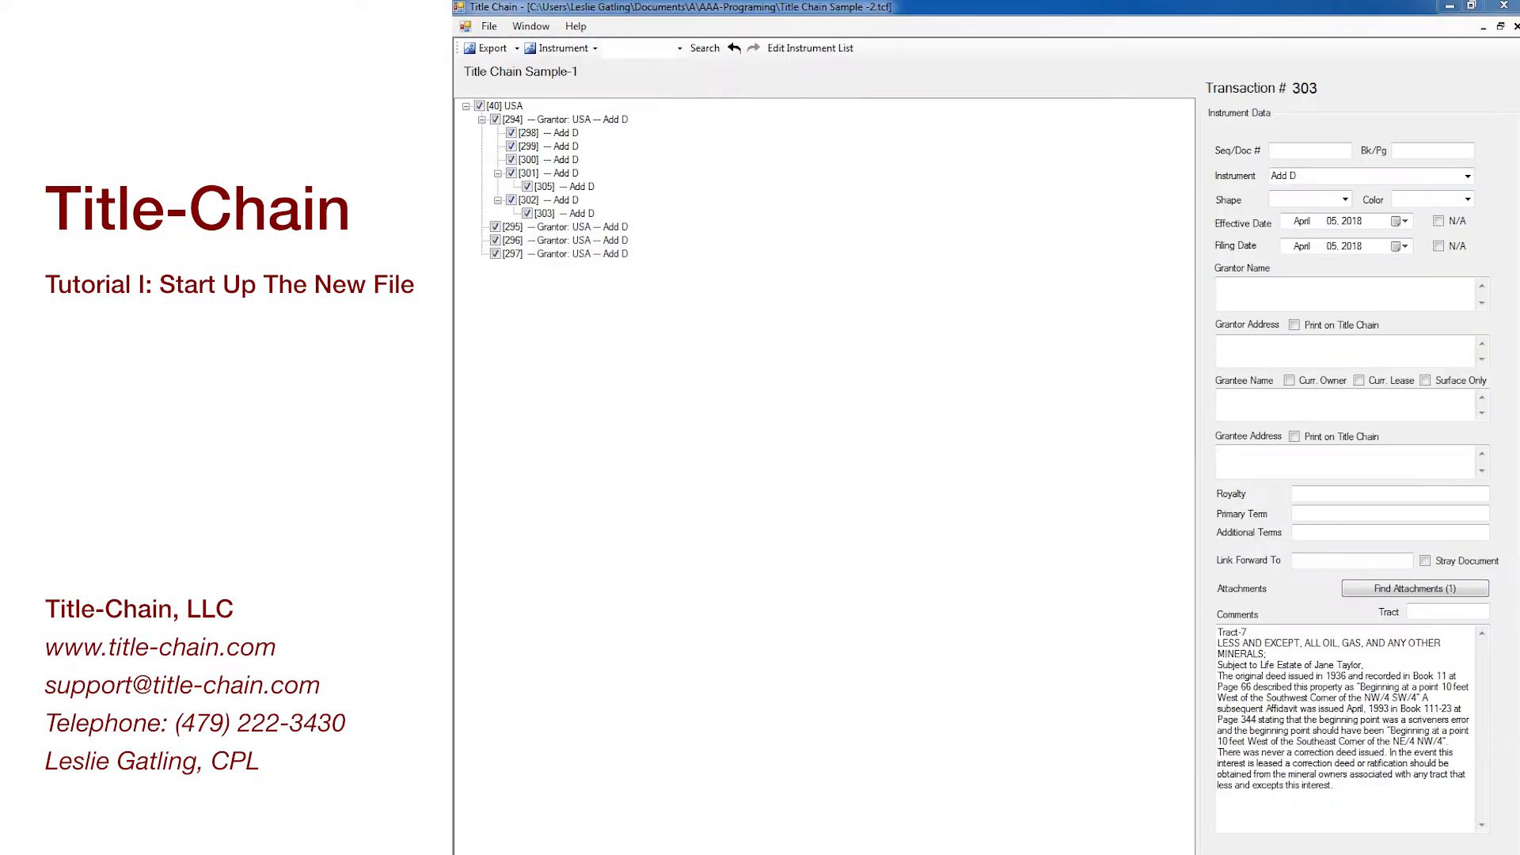
# Step: Mark the grantee of transaction 296 as Surface Only and the grantee of transaction 297 as current owner
pyautogui.click(581, 240)
pyautogui.click(1424, 380)
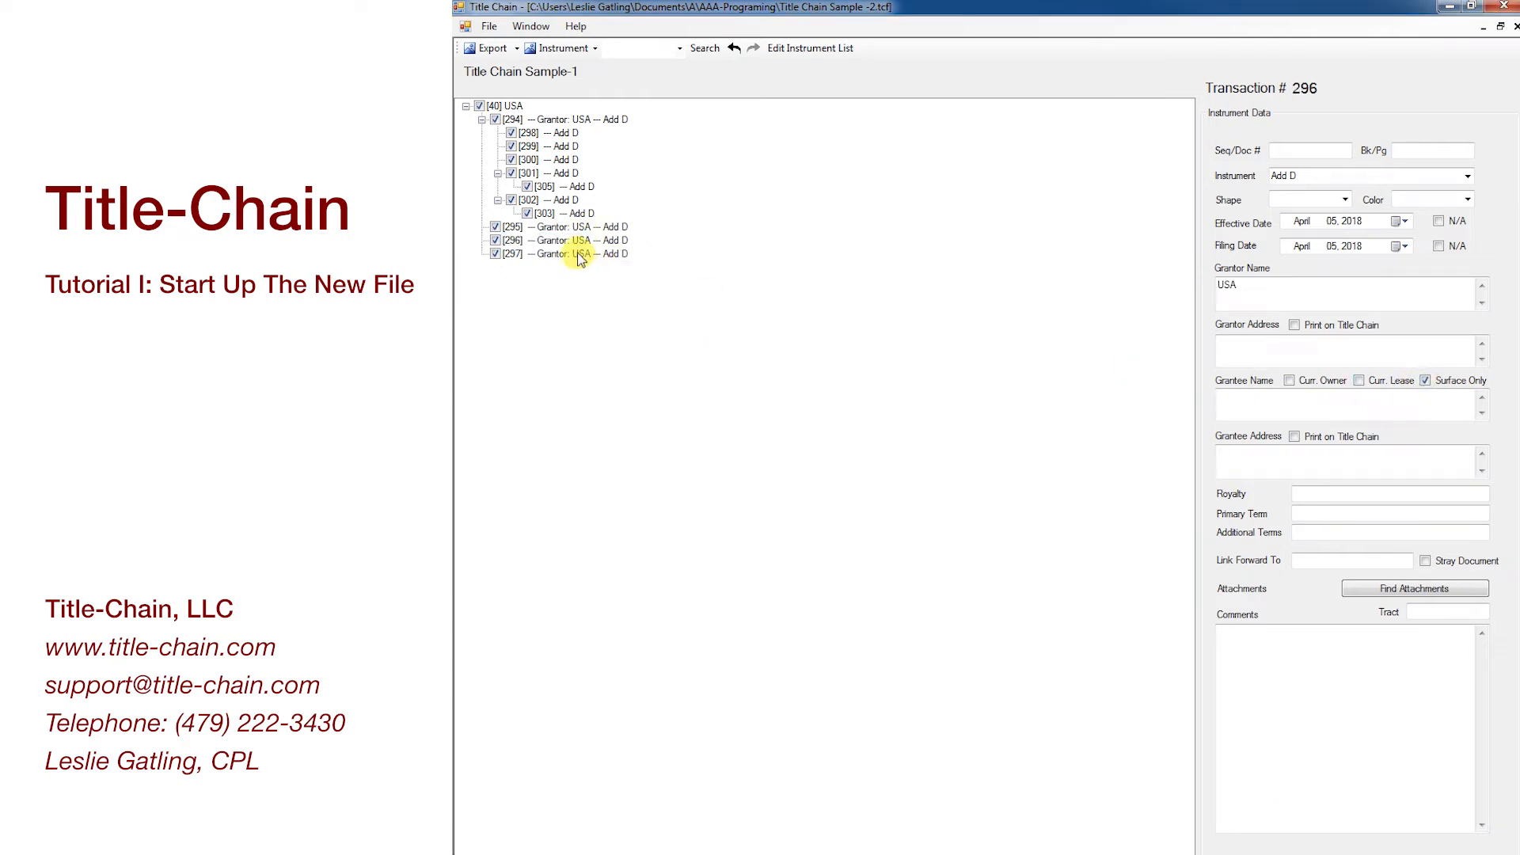
pyautogui.click(581, 253)
pyautogui.click(1298, 381)
# Step: Add a transaction beneath 303 with the instrument type OGL, and check it in the exported flowchart
pyautogui.rightClick(572, 212)
pyautogui.click(590, 219)
pyautogui.click(1467, 176)
pyautogui.write('oil')
pyautogui.scroll(-1, 1313, 487)
pyautogui.scroll(1, 1291, 475)
pyautogui.scroll(-2, 1308, 436)
pyautogui.scroll(-10, 1307, 475)
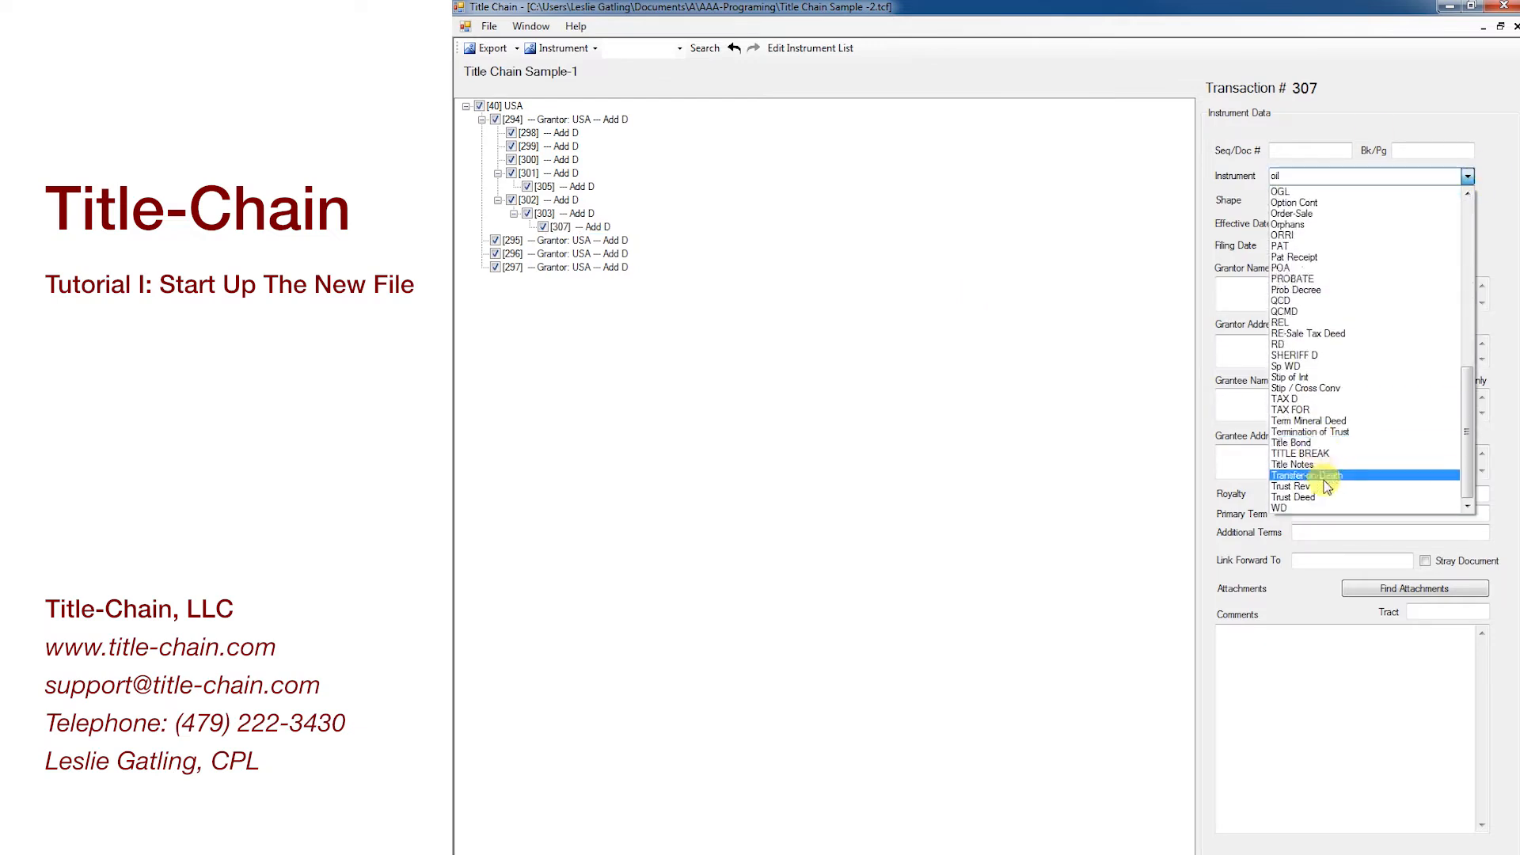
pyautogui.click(1281, 224)
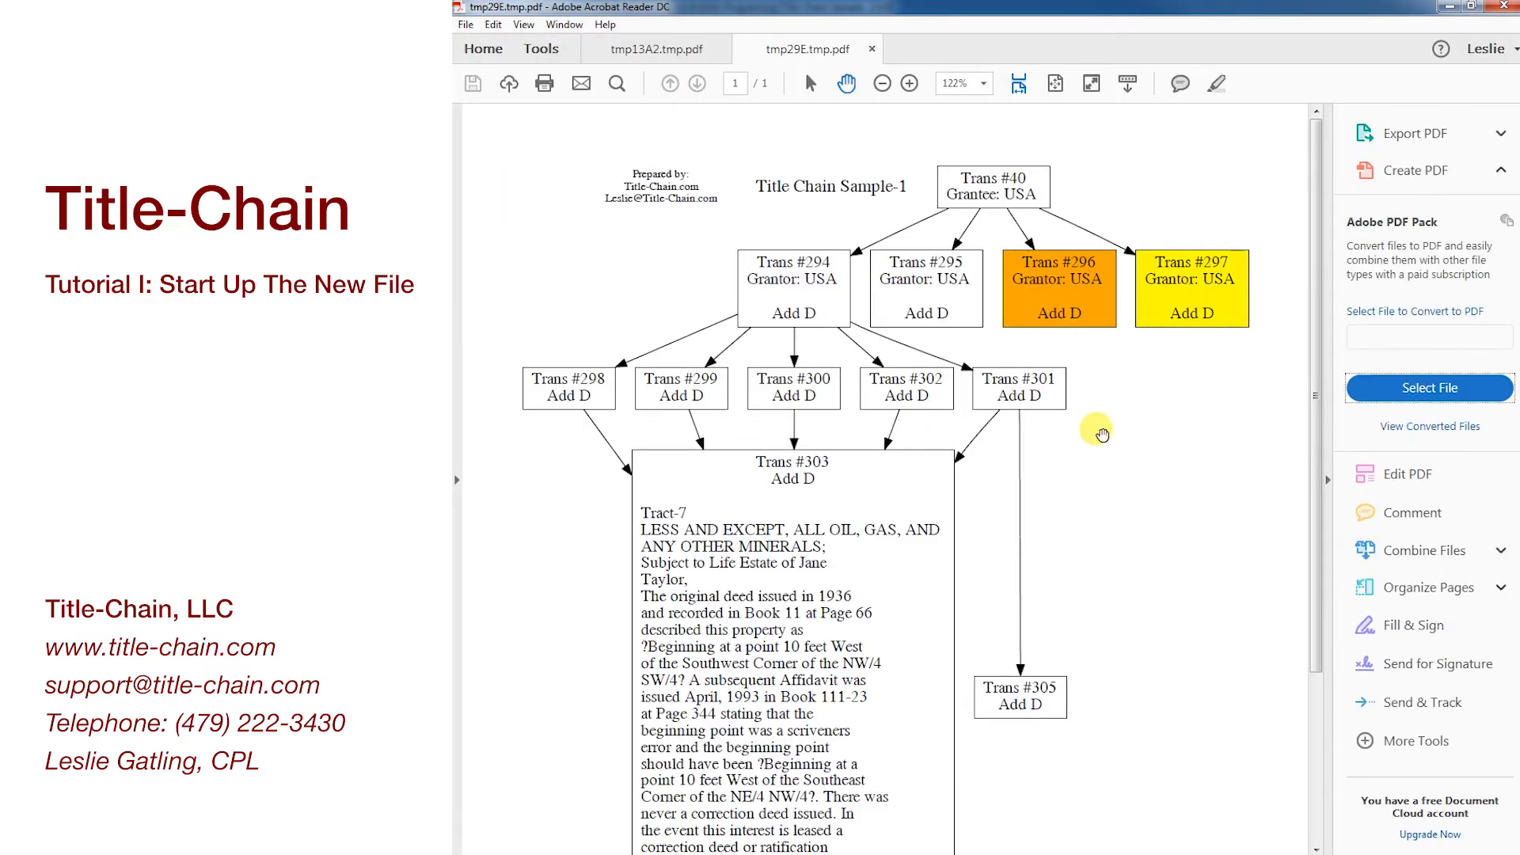
pyautogui.scroll(-2, 1103, 428)
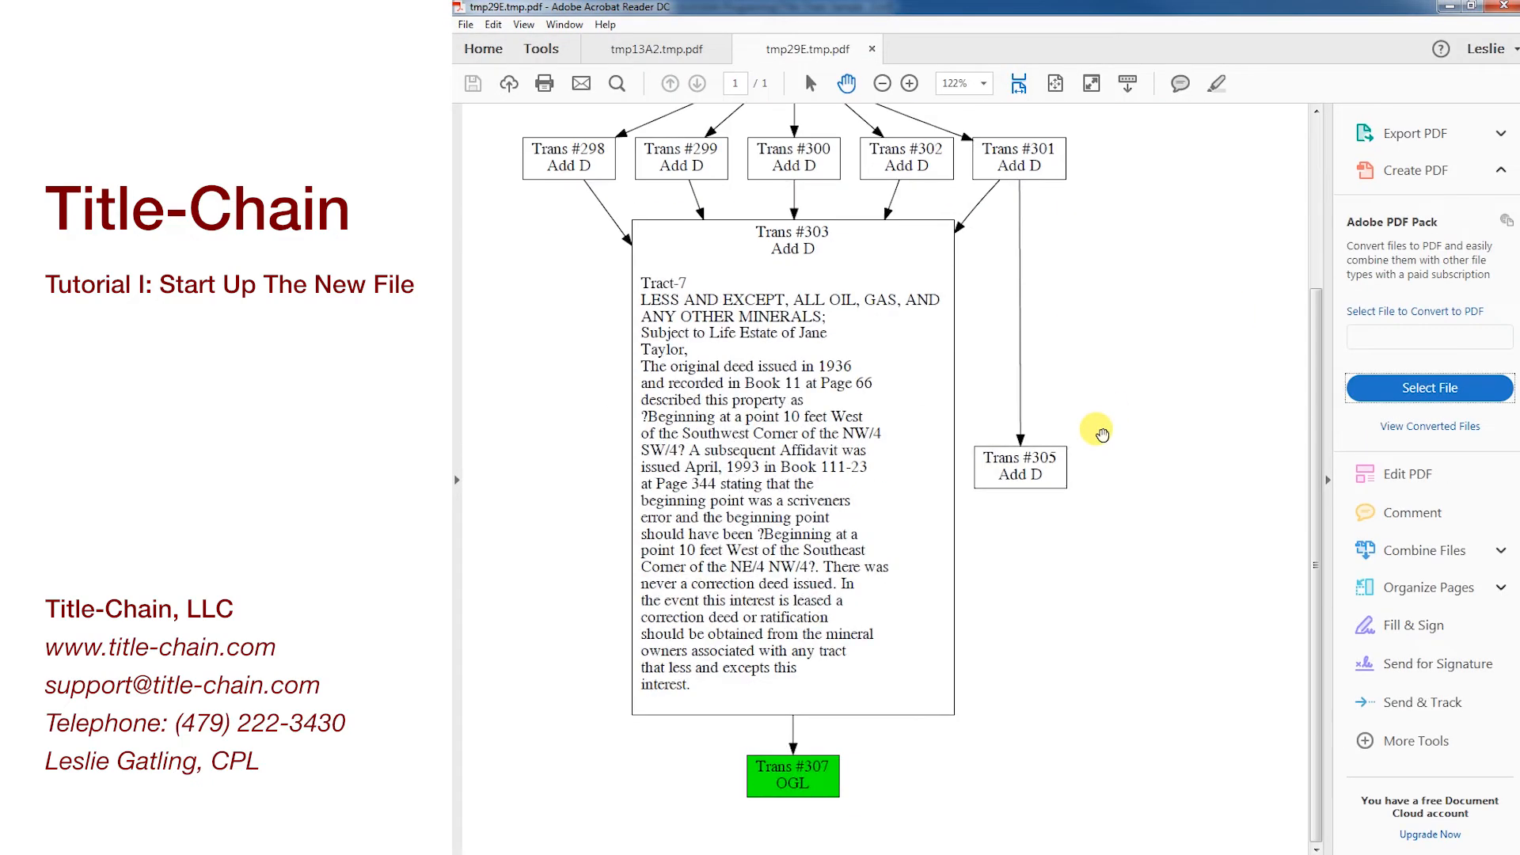
pyautogui.click(1449, 7)
# Step: Choose a different color for transaction 307 and export the title chain flowchart again
pyautogui.click(593, 230)
pyautogui.click(1468, 200)
pyautogui.click(1369, 291)
pyautogui.click(493, 48)
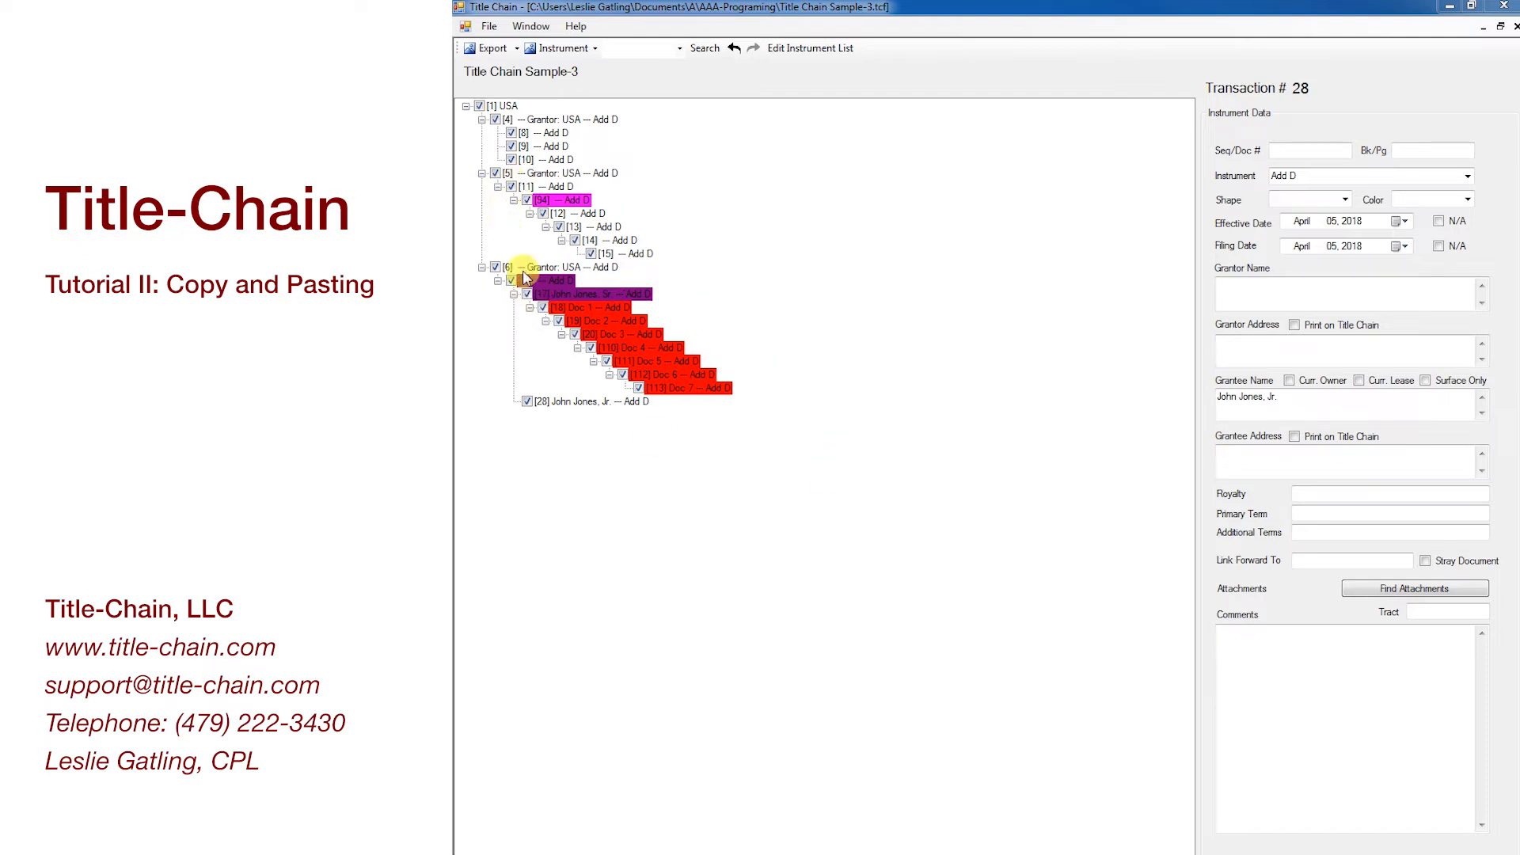
# Step: Export the Title Chain Sample-3 flowchart to PDF
pyautogui.click(488, 46)
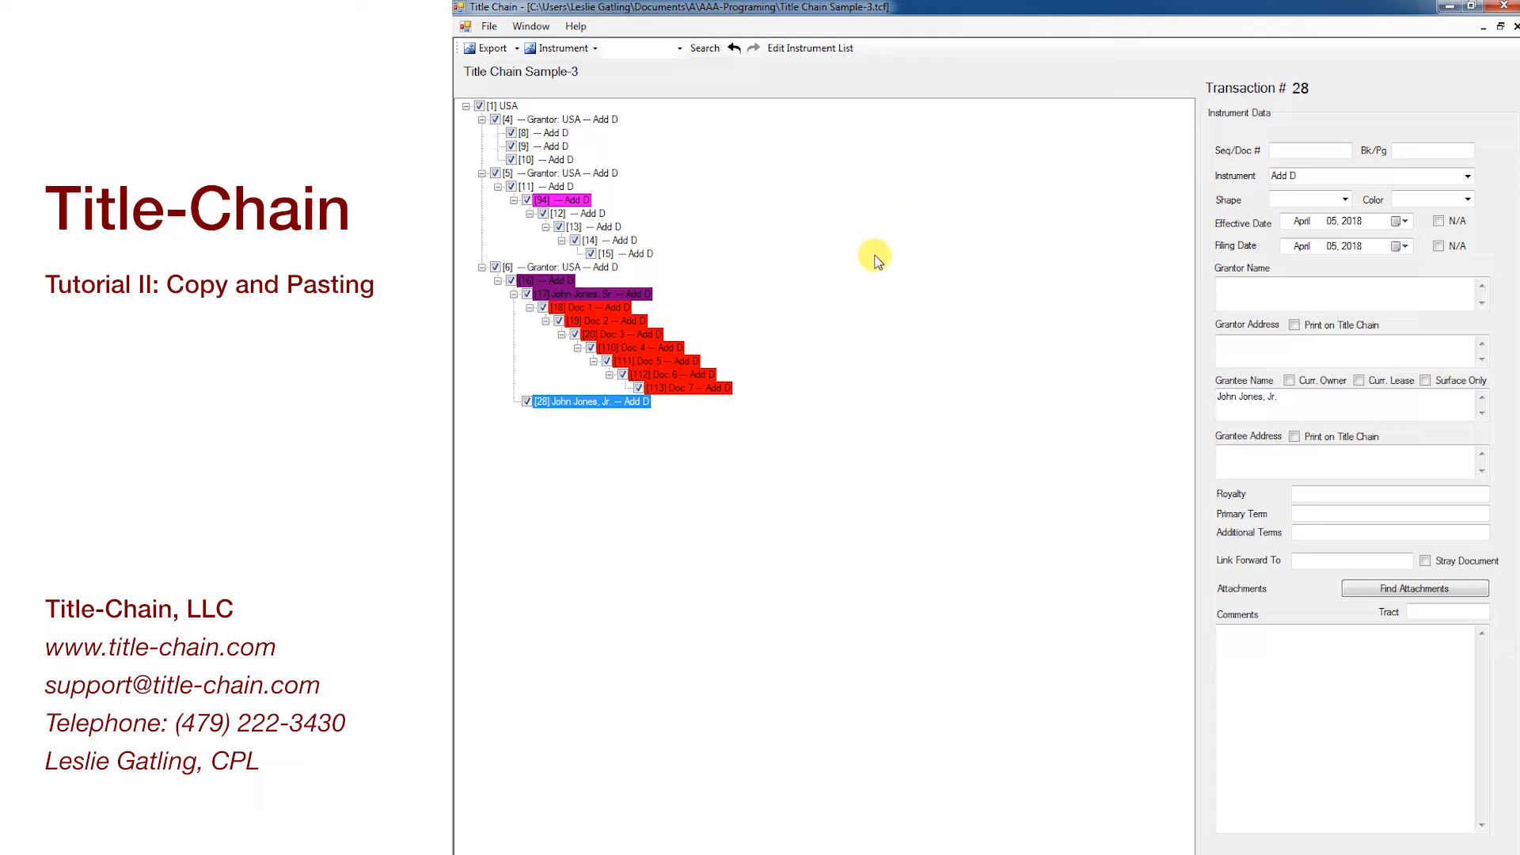
pyautogui.click(493, 49)
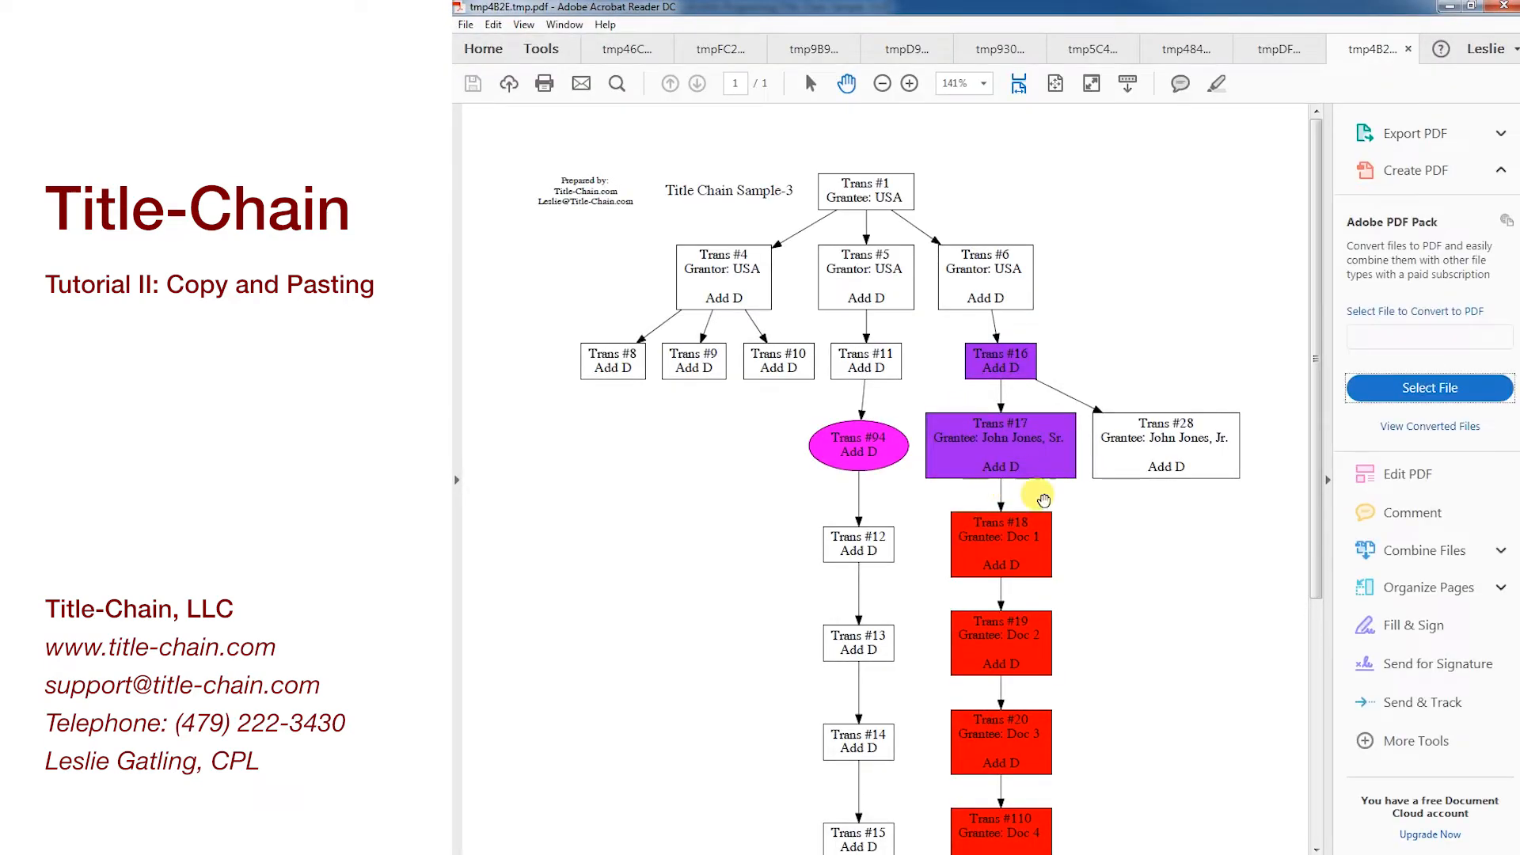
# Step: Examine the Doc 1 through Doc 7 branch beneath transaction 17 in the exported flowchart, and return to Title Chain
pyautogui.scroll(-5, 1125, 379)
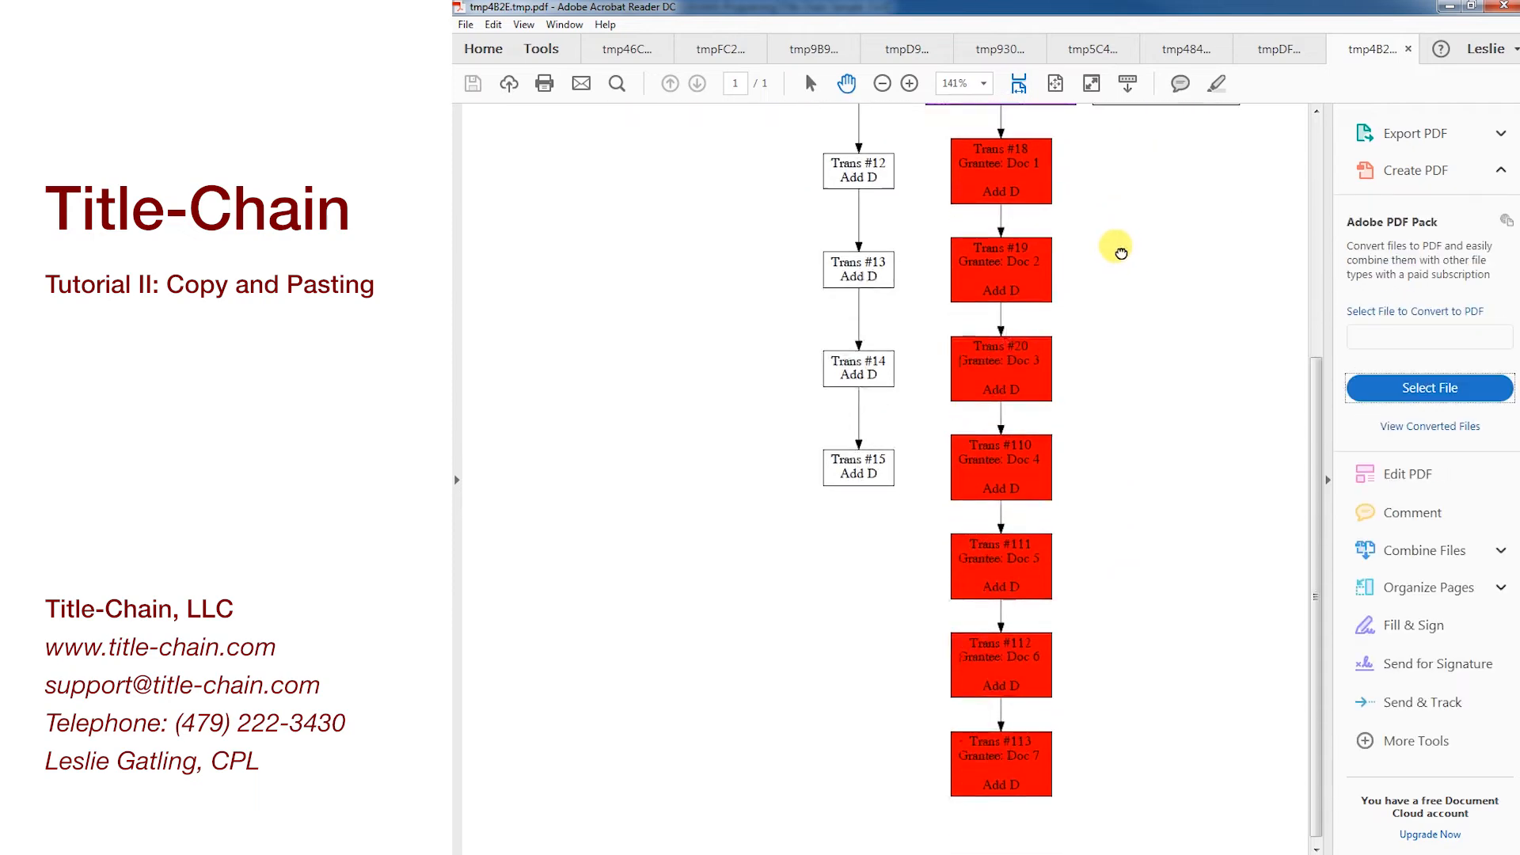
pyautogui.scroll(2, 1096, 415)
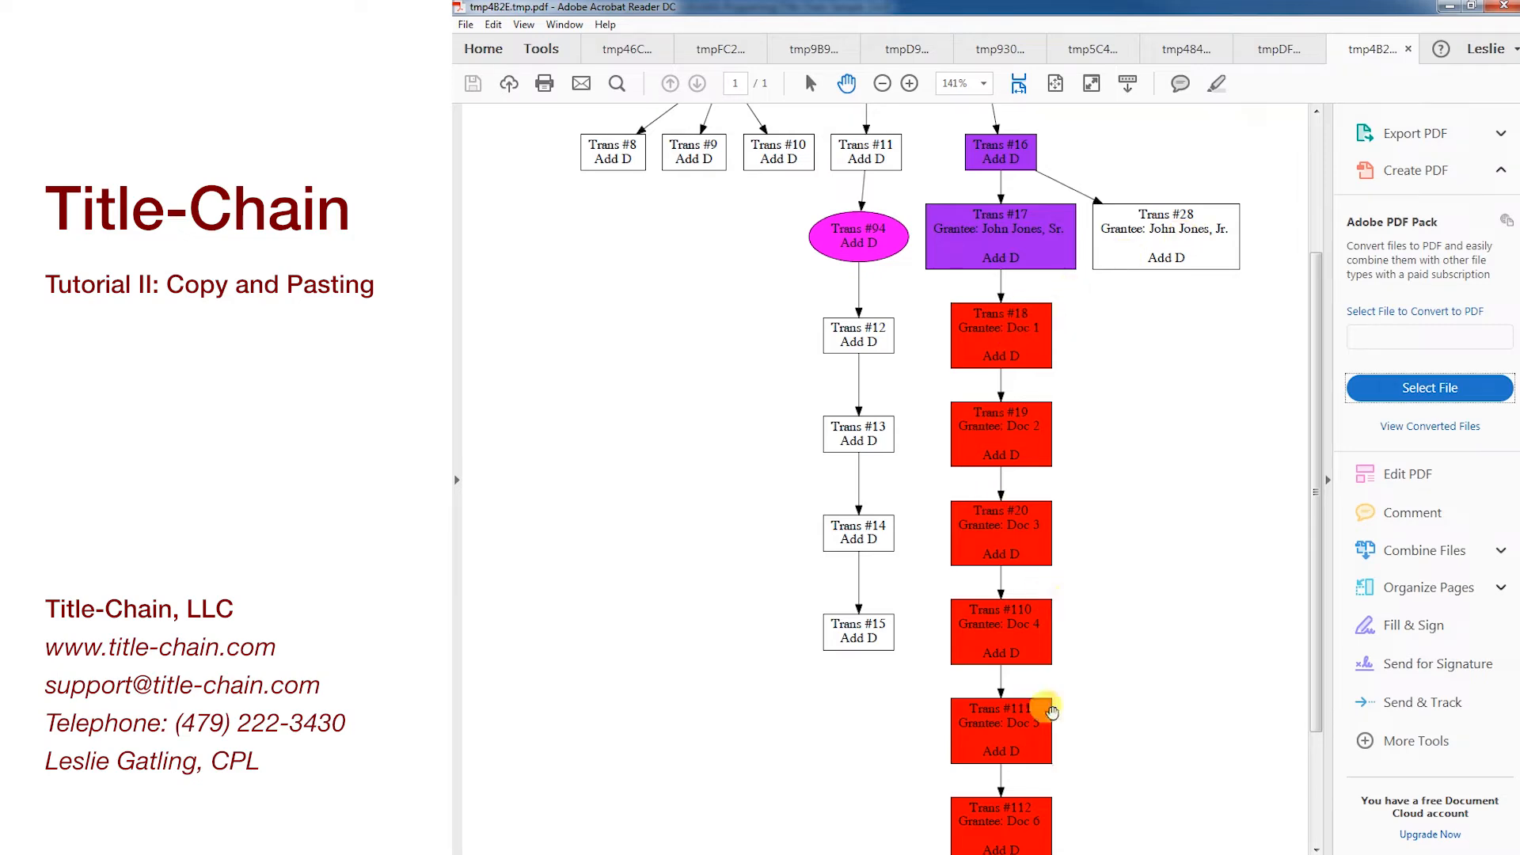
pyautogui.moveTo(1124, 502); pyautogui.dragTo(1096, 578)
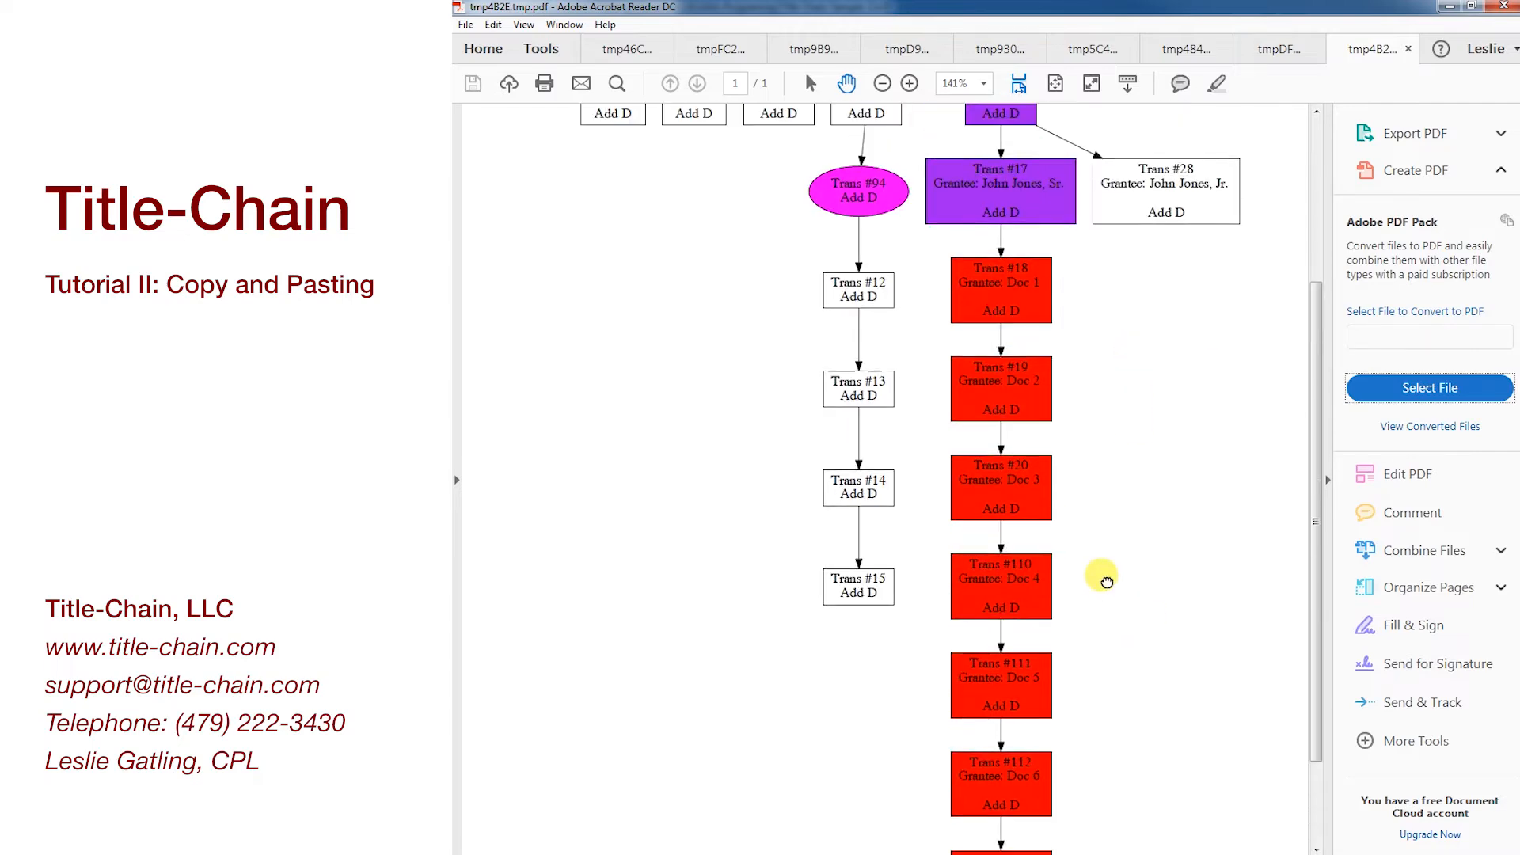
pyautogui.click(1449, 7)
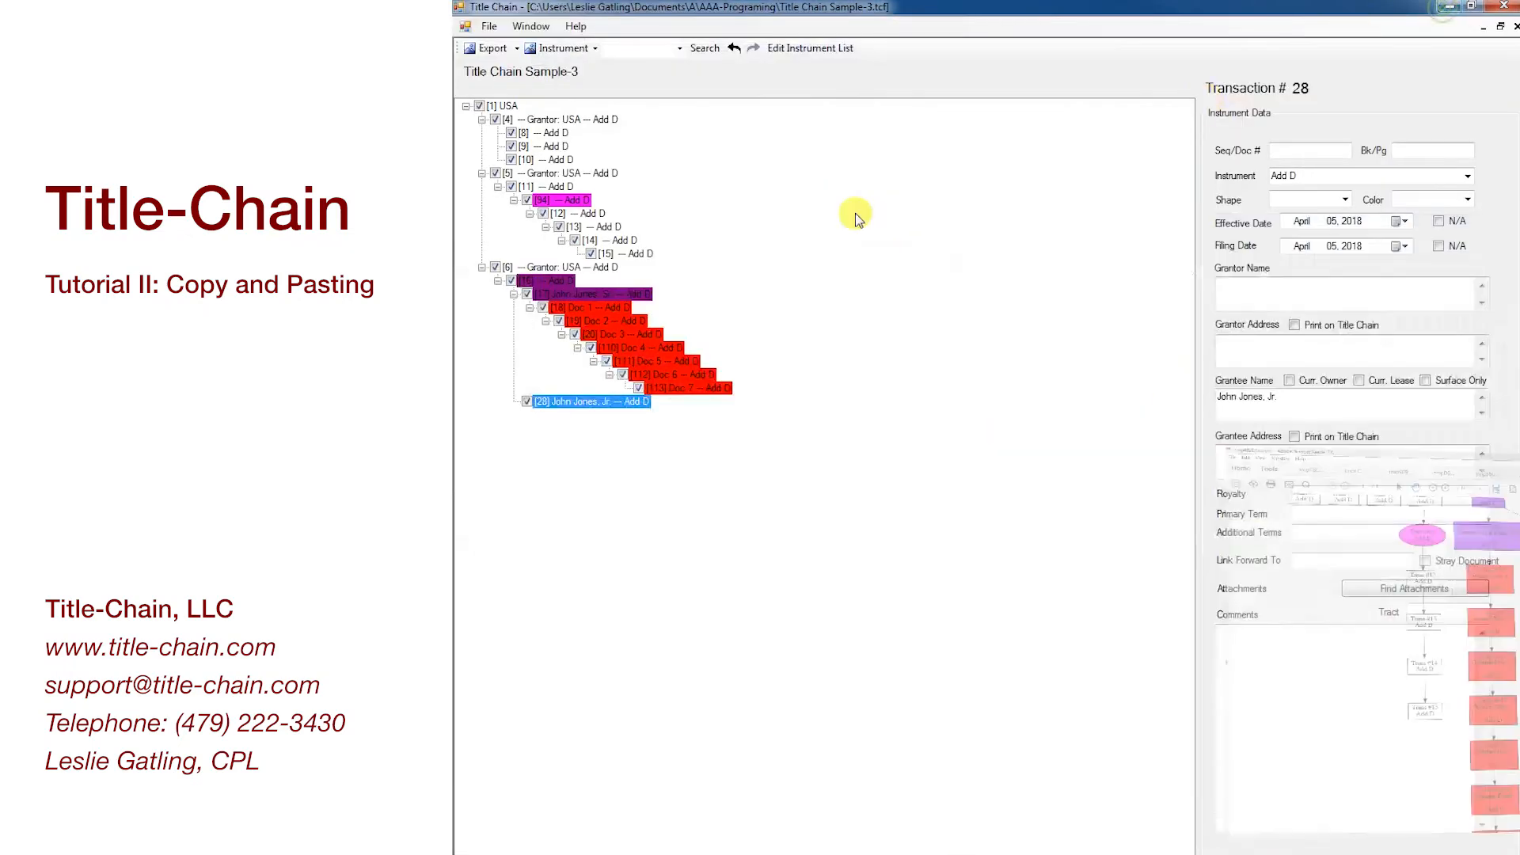
# Step: Copy transaction 18 (Doc 1) together with its children using Copy with Children
pyautogui.click(572, 309)
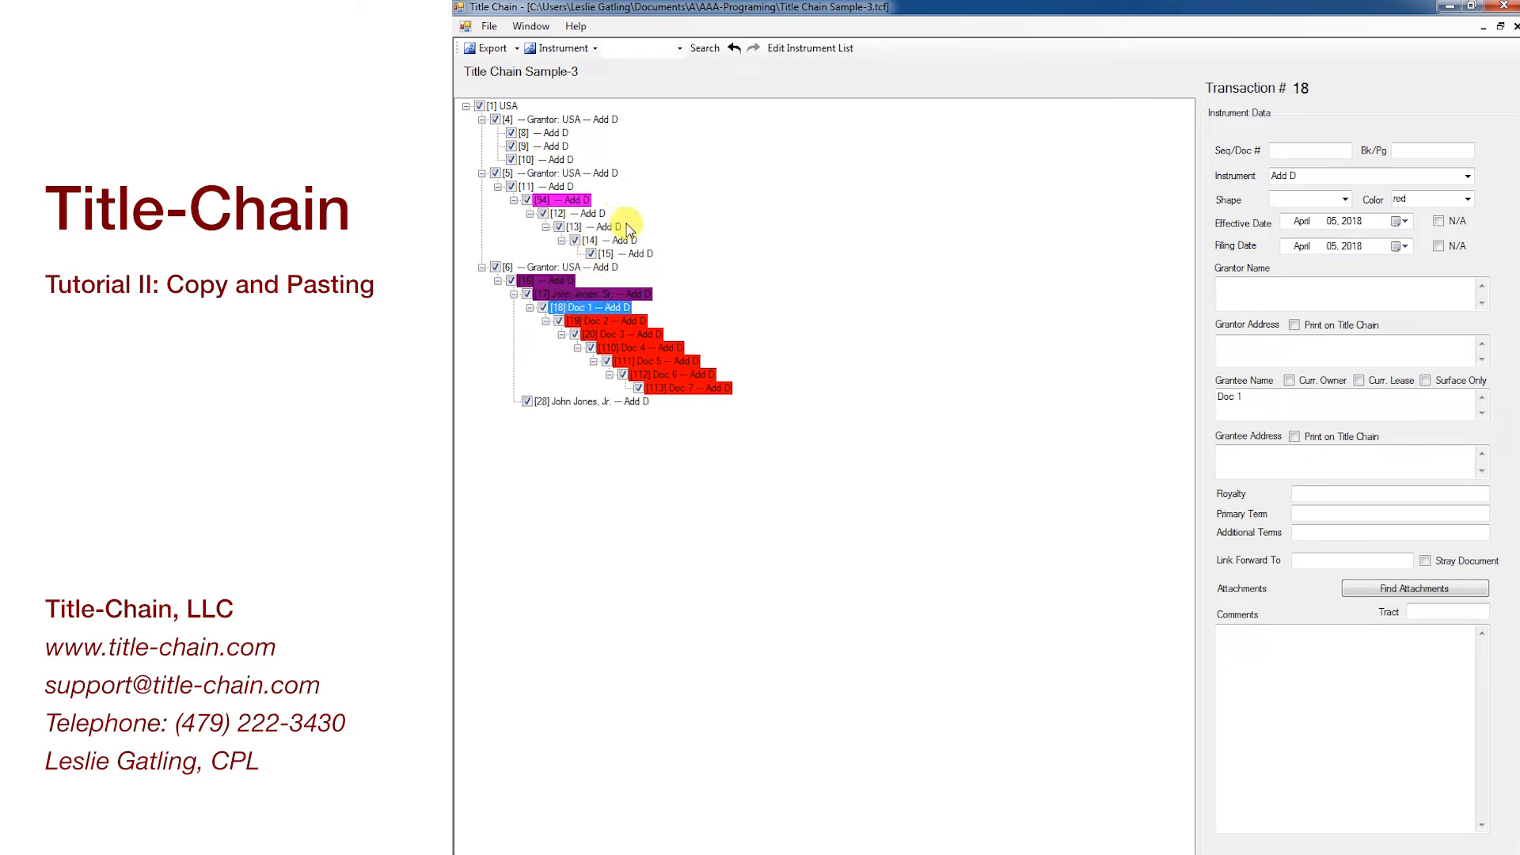
pyautogui.rightClick(627, 314)
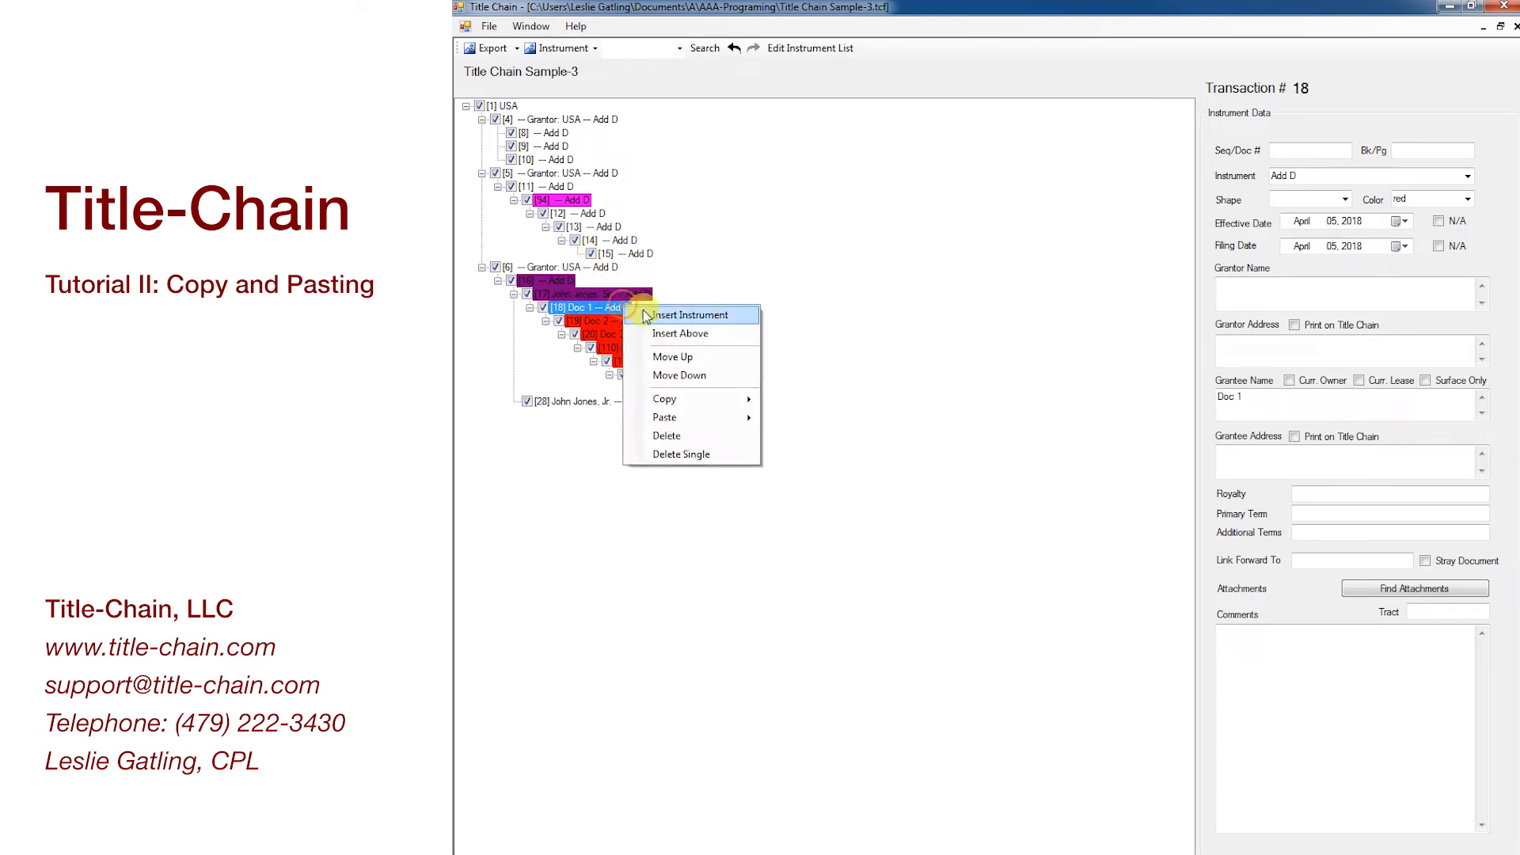
pyautogui.moveTo(712, 402)
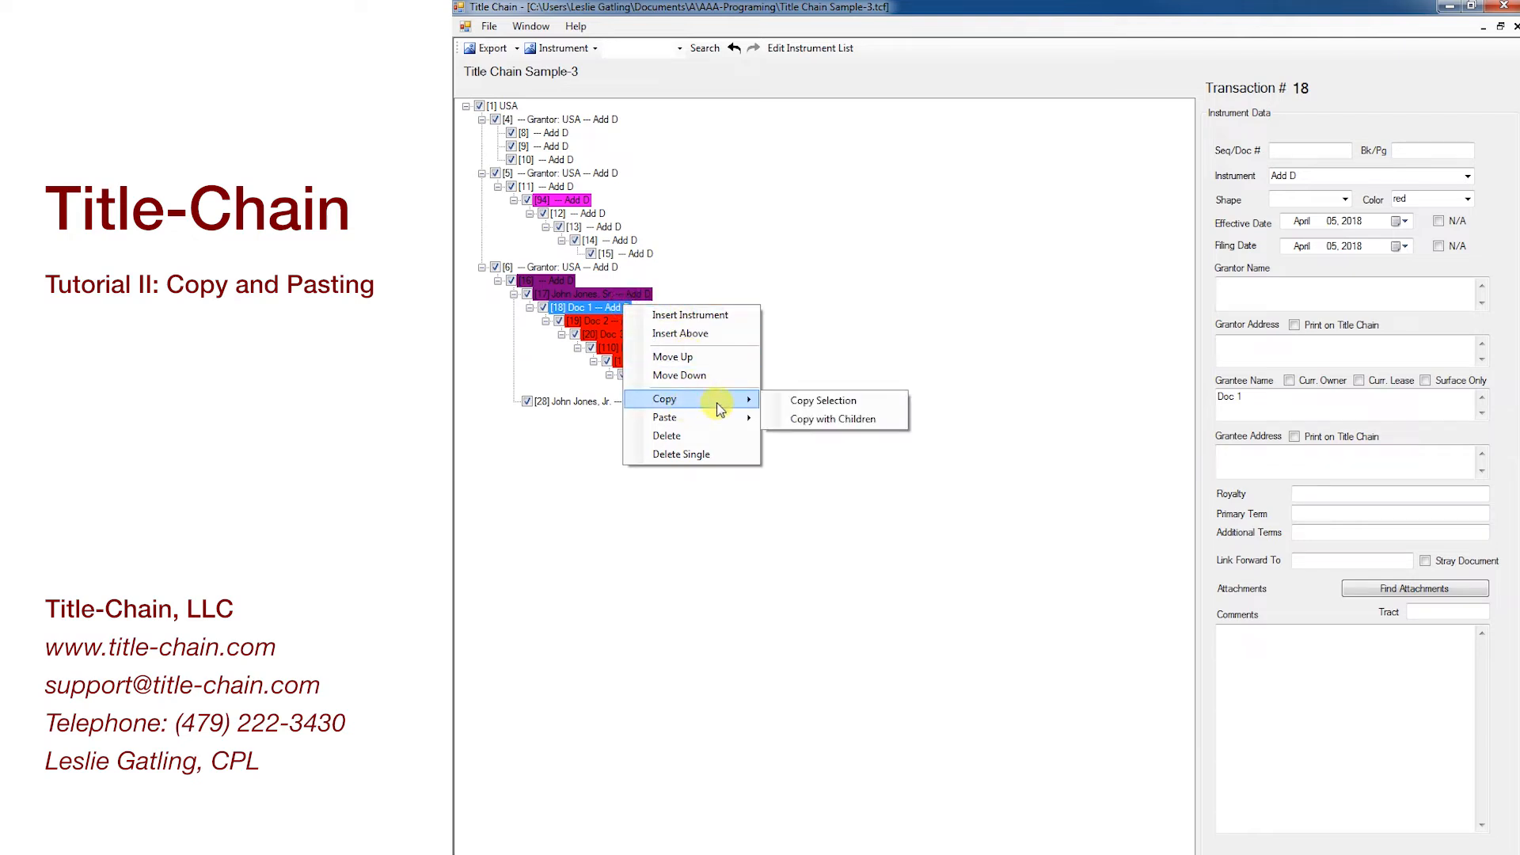
pyautogui.click(821, 424)
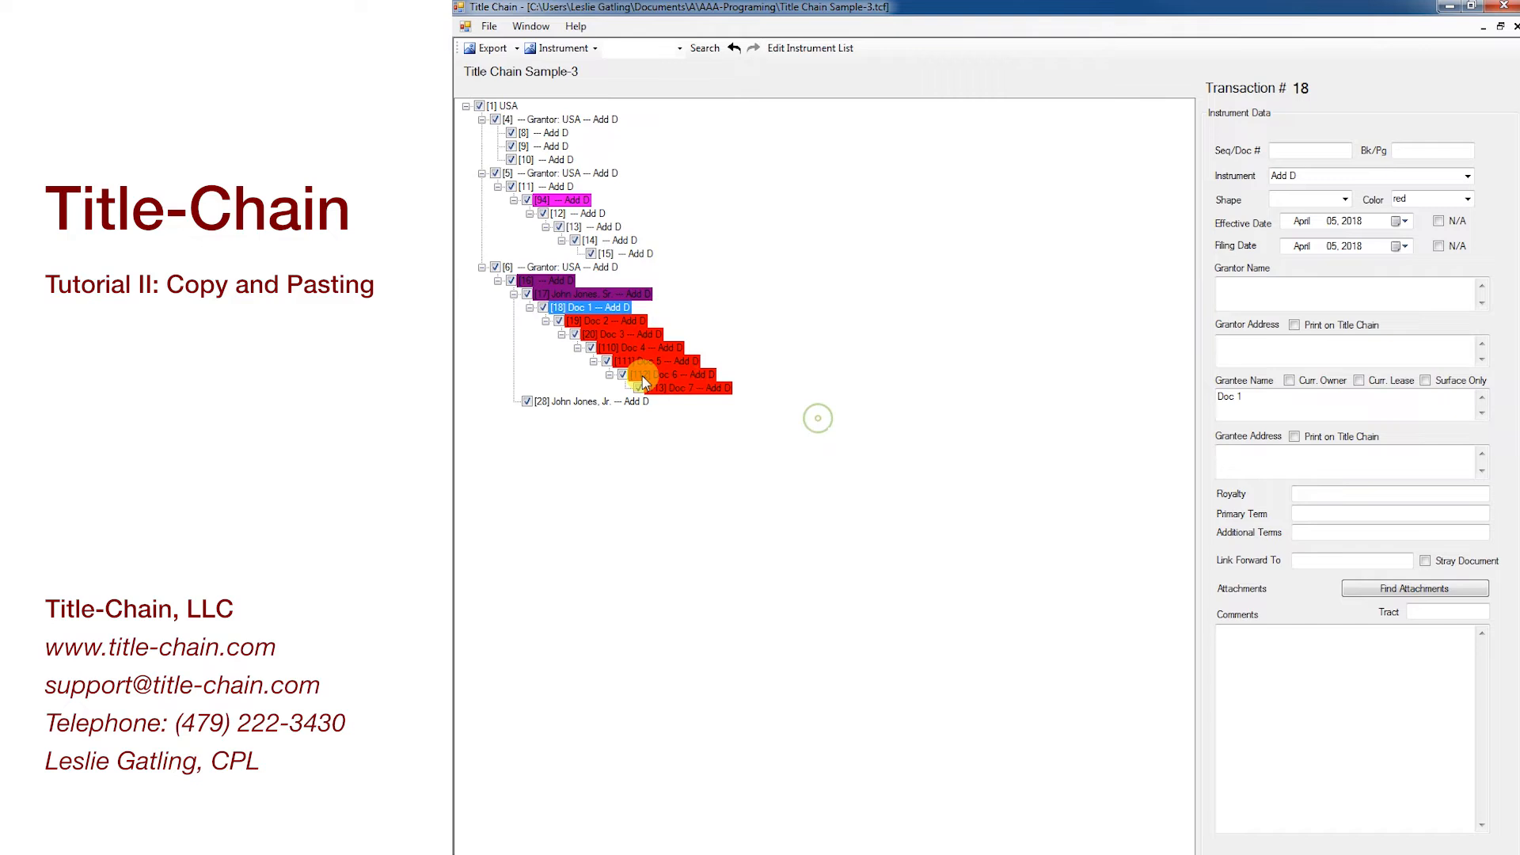
# Step: Paste the copied Doc 1 branch as a child of transaction 28, and check it in a newly exported flowchart
pyautogui.click(577, 402)
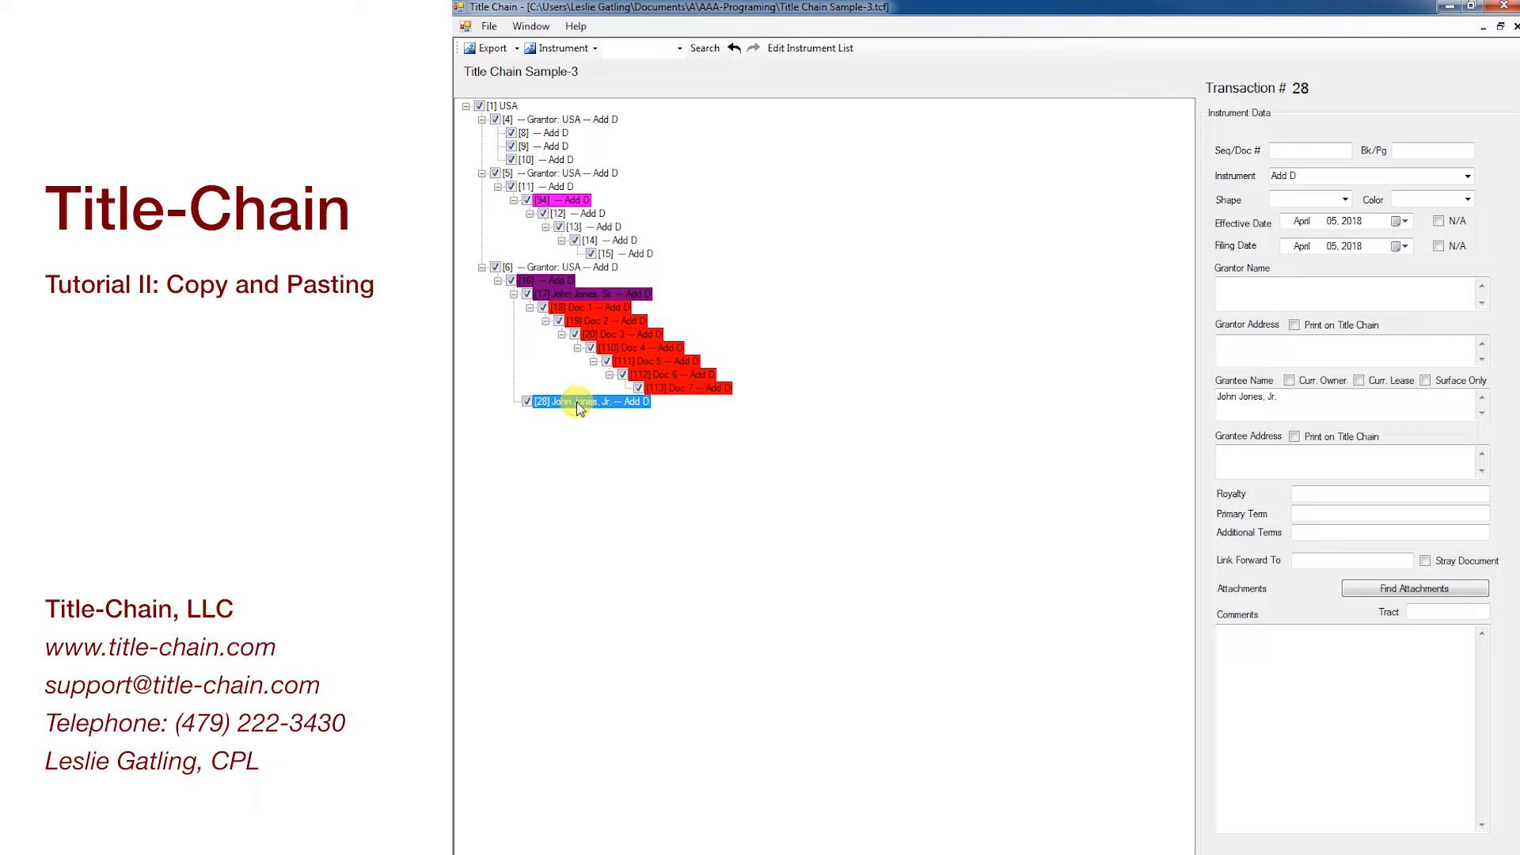
pyautogui.rightClick(577, 401)
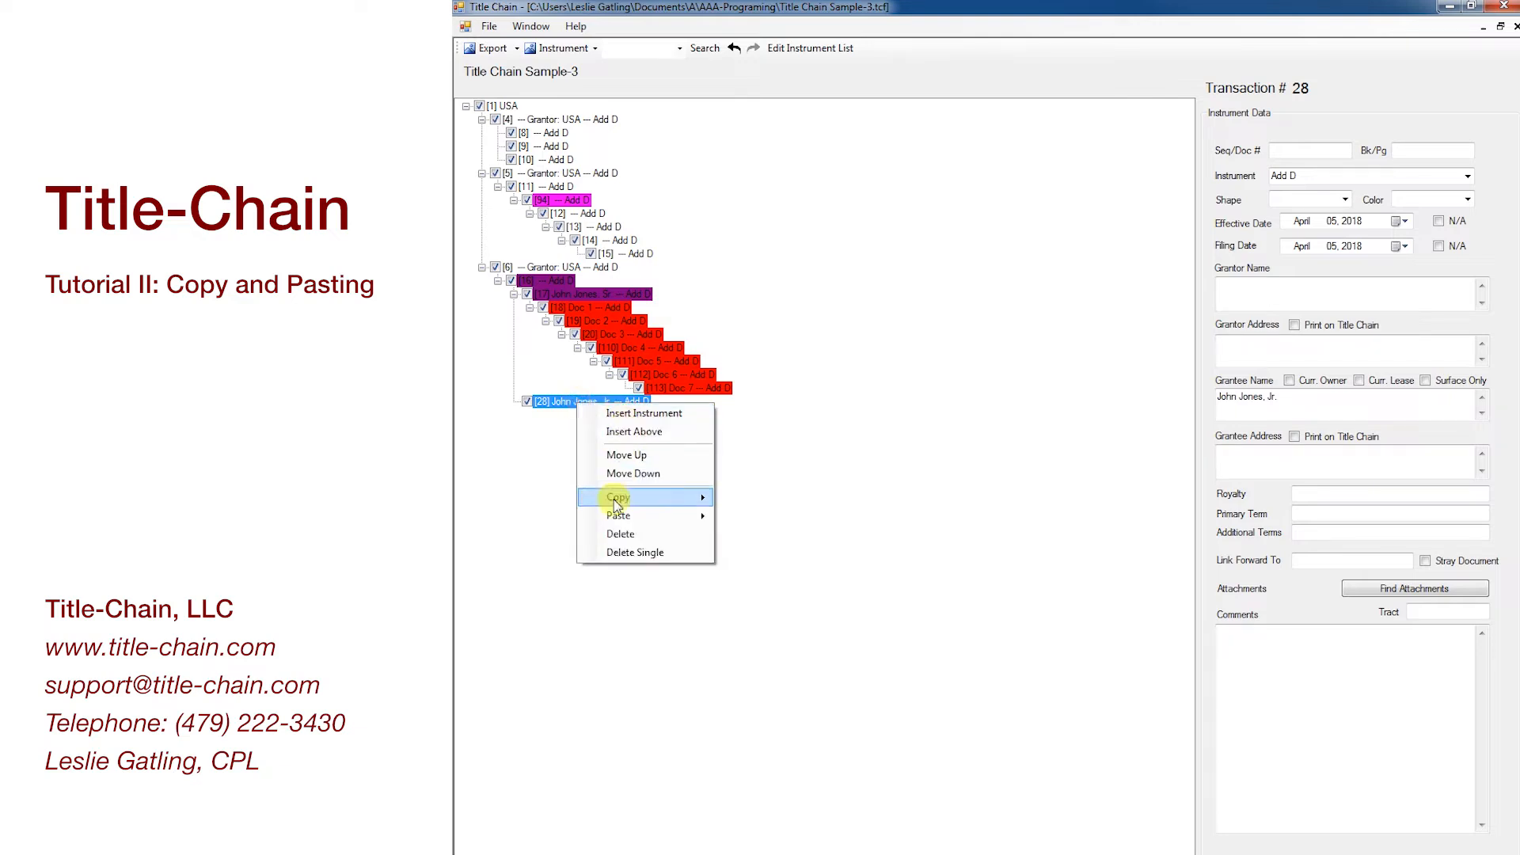
pyautogui.moveTo(616, 522)
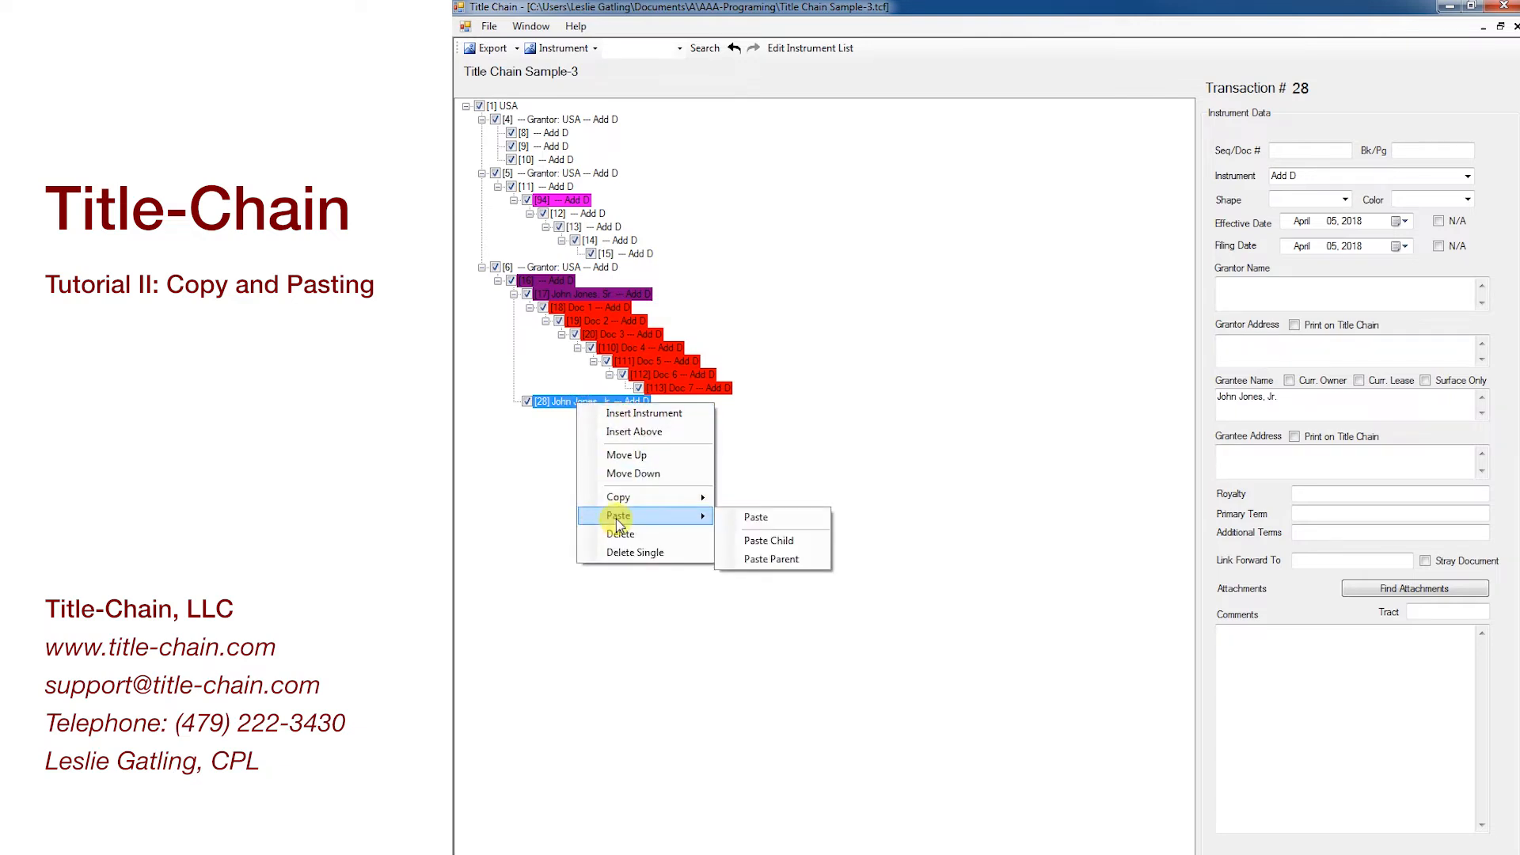
pyautogui.click(769, 542)
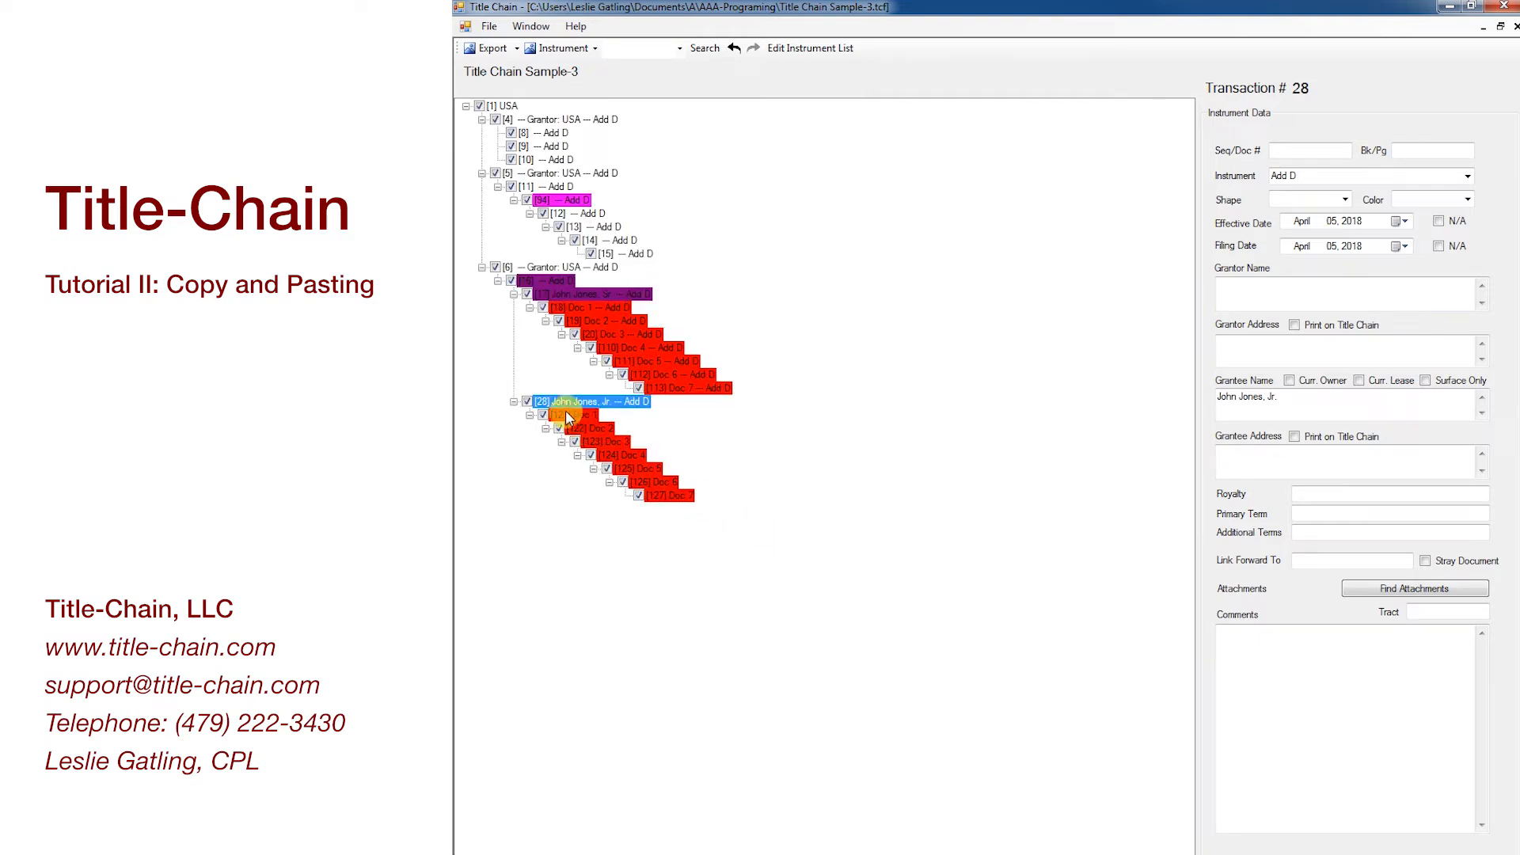
pyautogui.click(492, 49)
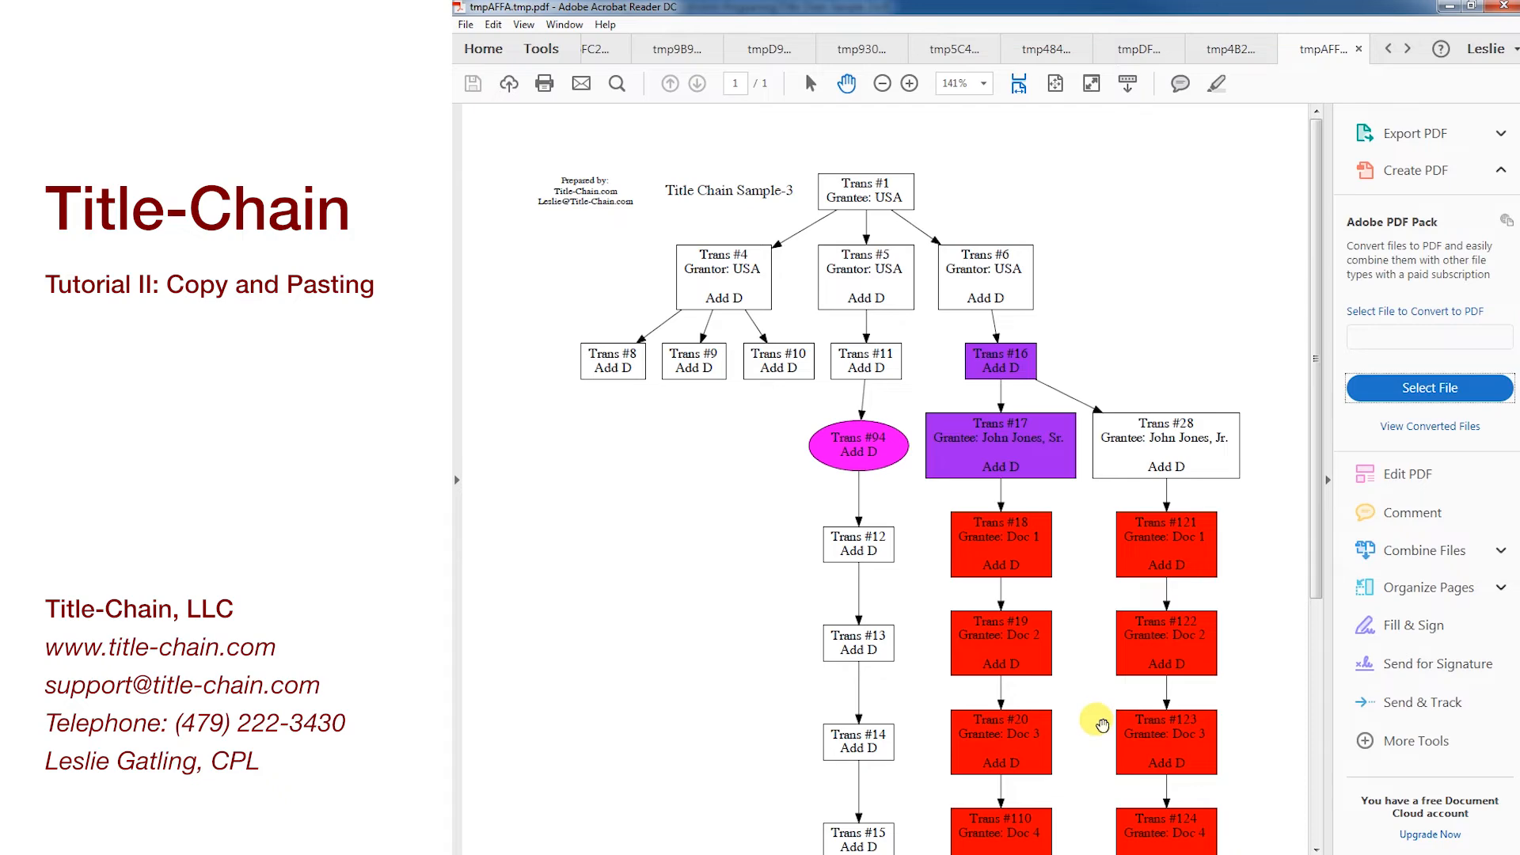
pyautogui.scroll(-5, 1058, 414)
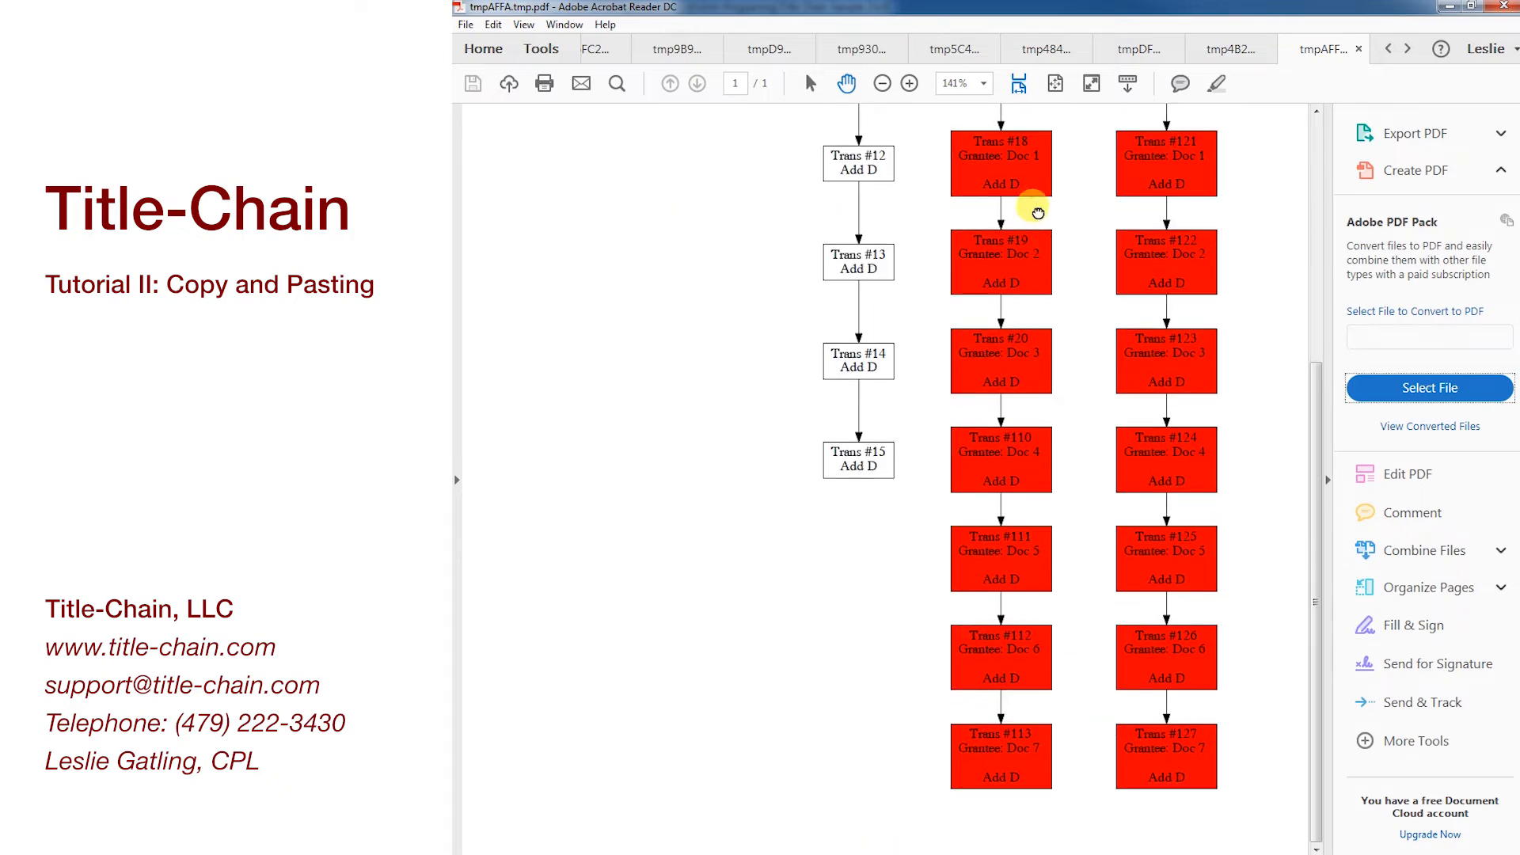